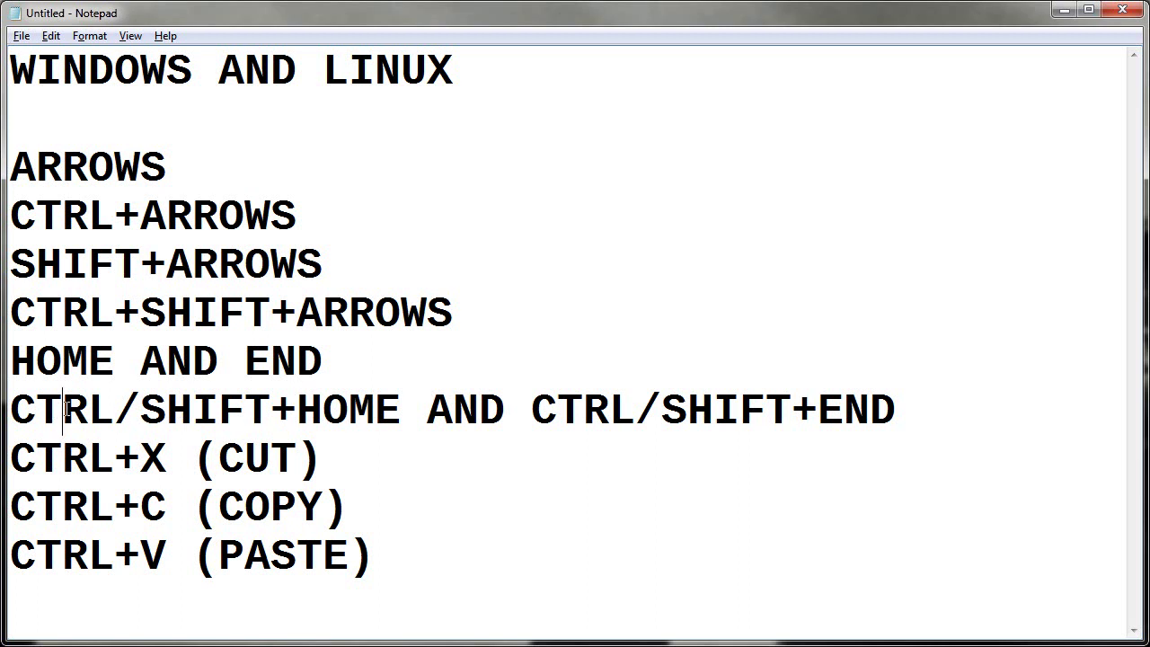
Highlight parts of the final CTRL/SHIFT+END entry and of the cut and copy lines in the shortcut list
drag(607, 413, 744, 415)
click(791, 413)
drag(36, 458, 167, 460)
drag(63, 507, 184, 508)
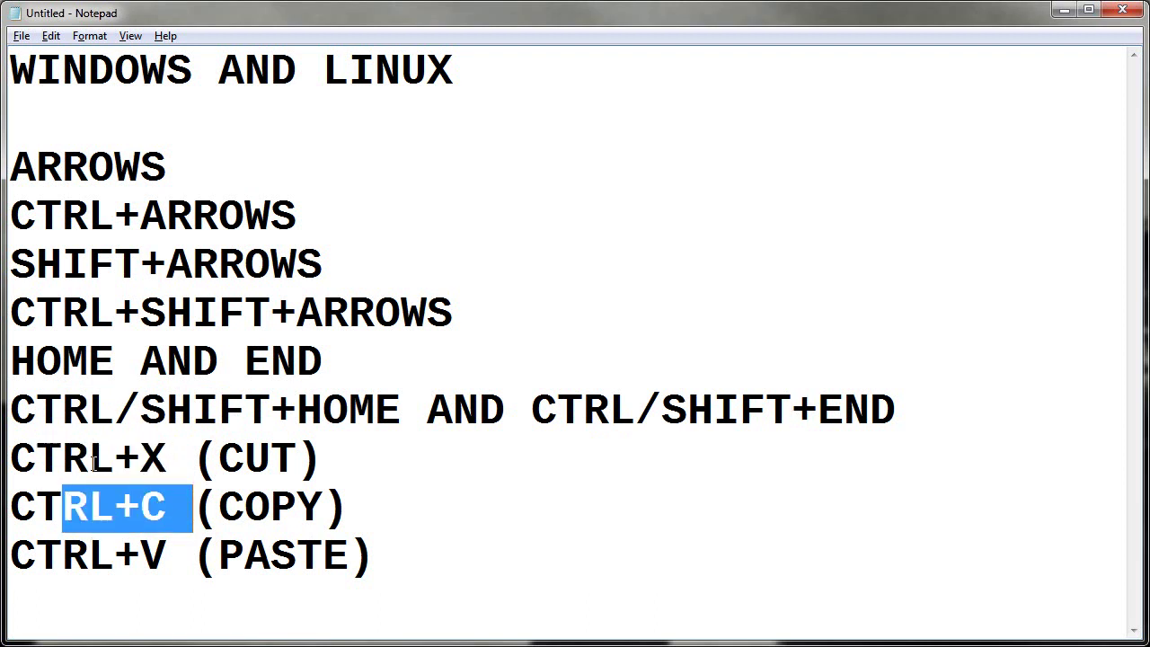
click(62, 460)
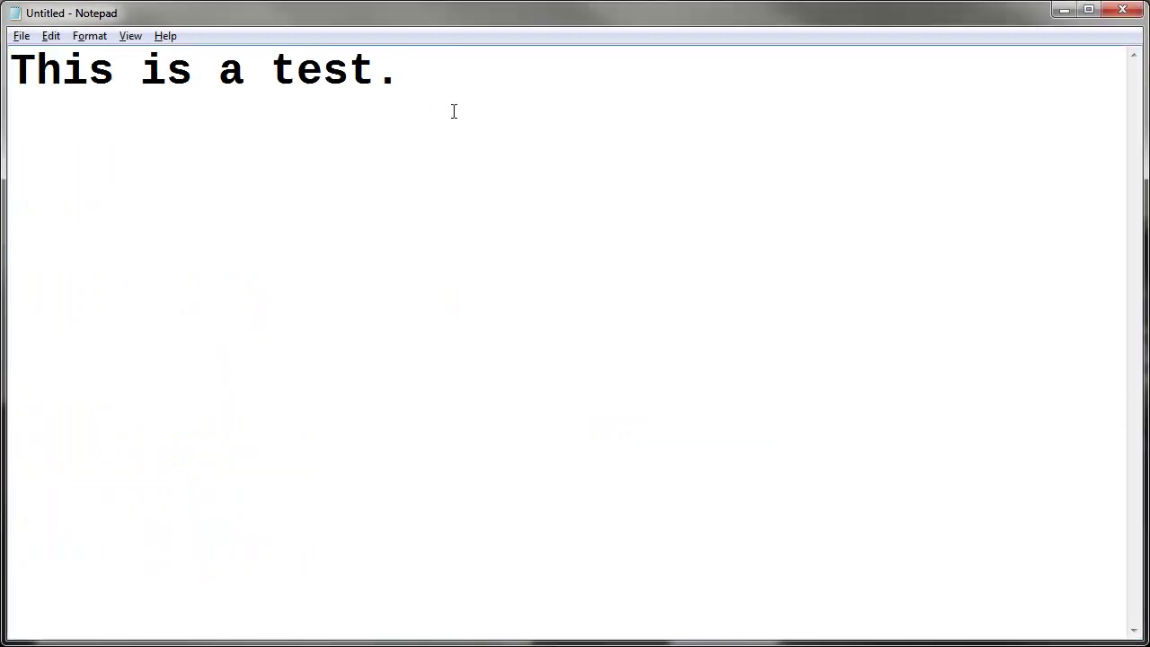
Copy the sentence "This is a test." and paste it repeatedly until the text fills about ten lines
key(ctrl+a)
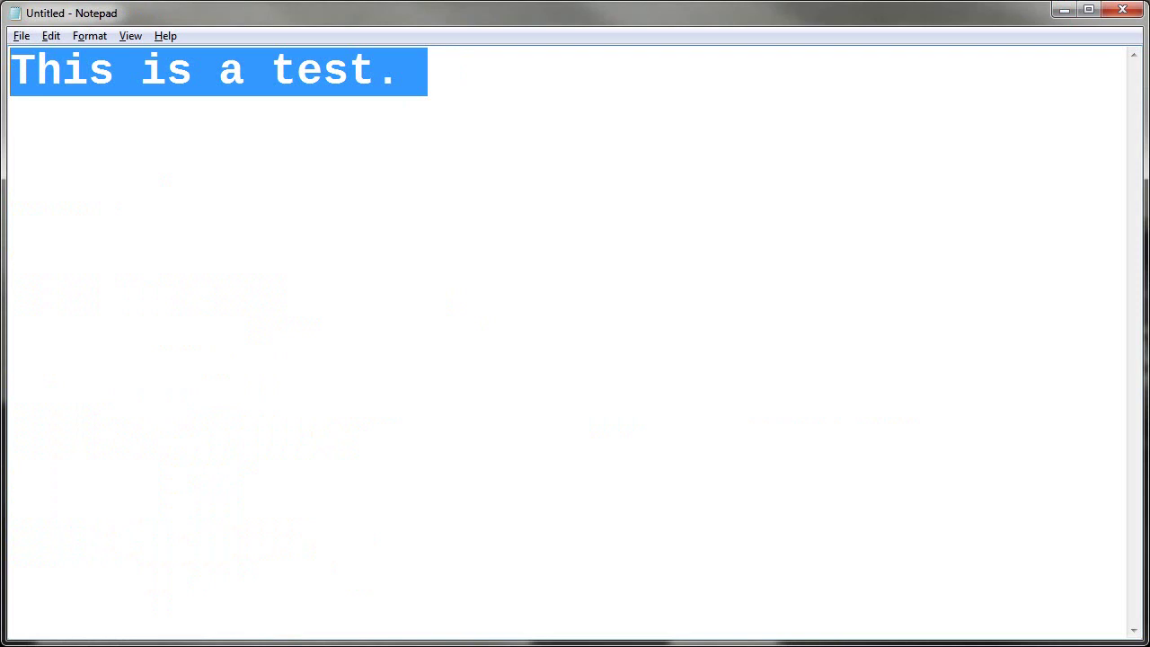
key(ctrl+c)
key(ctrl+v)
key(ctrl+v)
key(ctrl+v)
key(ctrl+v)
key(ctrl+v)
key(ctrl+v)
key(ctrl+v)
key(ctrl+v)
key(ctrl+v)
key(ctrl+v)
key(ctrl+v)
key(ctrl+v)
key(ctrl+v)
key(ctrl+v)
key(ctrl+v)
key(ctrl+v)
key(ctrl+v)
key(ctrl+v)
key(ctrl+v)
key(ctrl+v)
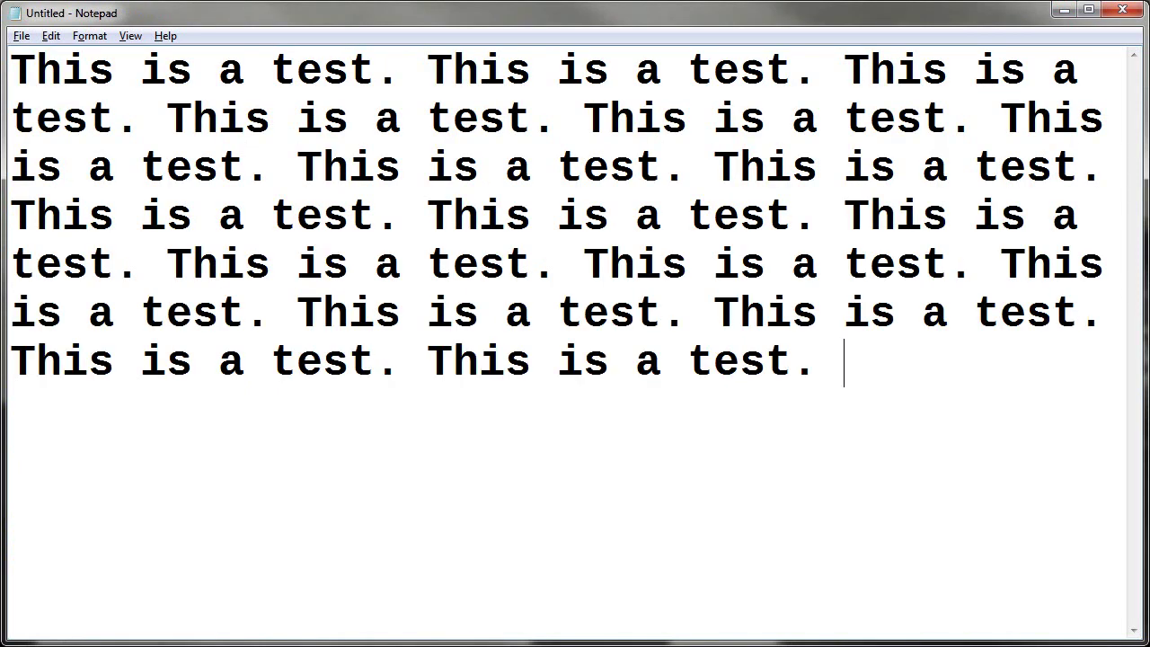
key(ctrl+v)
key(ctrl+v)
key(ctrl+v)
key(ctrl+v)
key(ctrl+v)
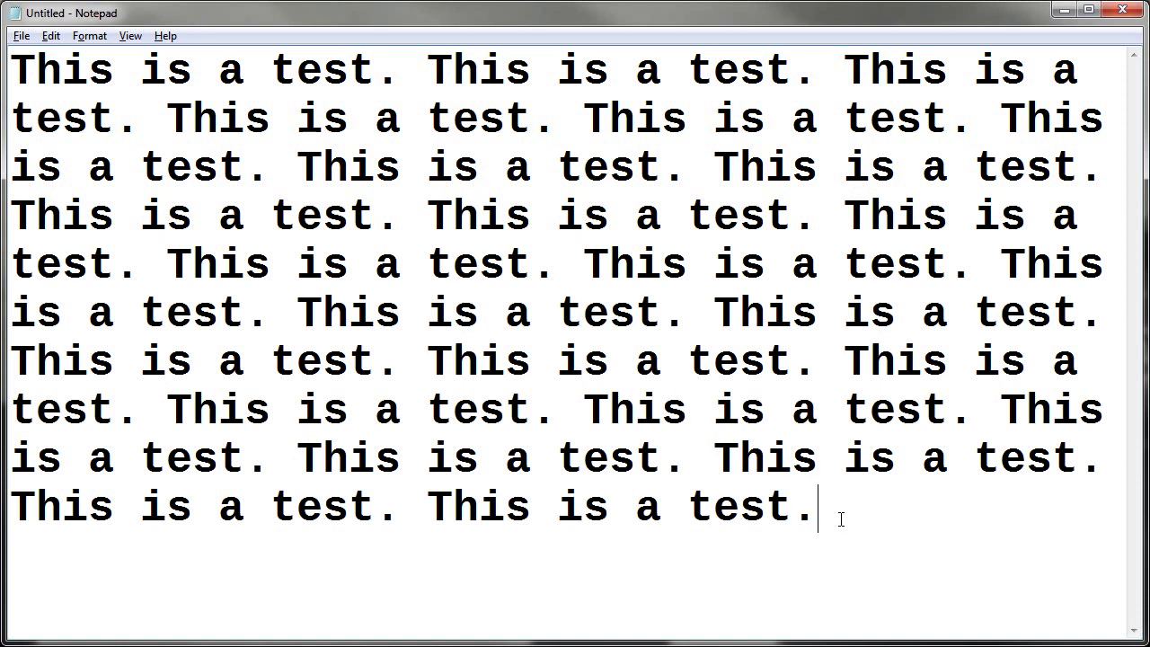
Split the text after its seventh sentence into a new paragraph separated by an empty line
key(Up)
key(Up)
key(Up)
key(Up)
key(Up)
key(Left)
key(Left)
key(Left)
key(Return)
key(Return)
Start a third paragraph after the seventh sentence of the second paragraph, separated by an empty line
key(Right)
key(Right)
key(Right)
key(Right)
key(Right)
key(Right)
key(Right)
key(Right)
key(Right)
key(Right)
key(Right)
key(Right)
key(Right)
key(Right)
key(Right)
key(Right)
key(Right)
key(Right)
key(Right)
key(Right)
key(Right)
key(Right)
key(Down)
key(Right)
key(Right)
key(Right)
key(Down)
key(Right)
key(Right)
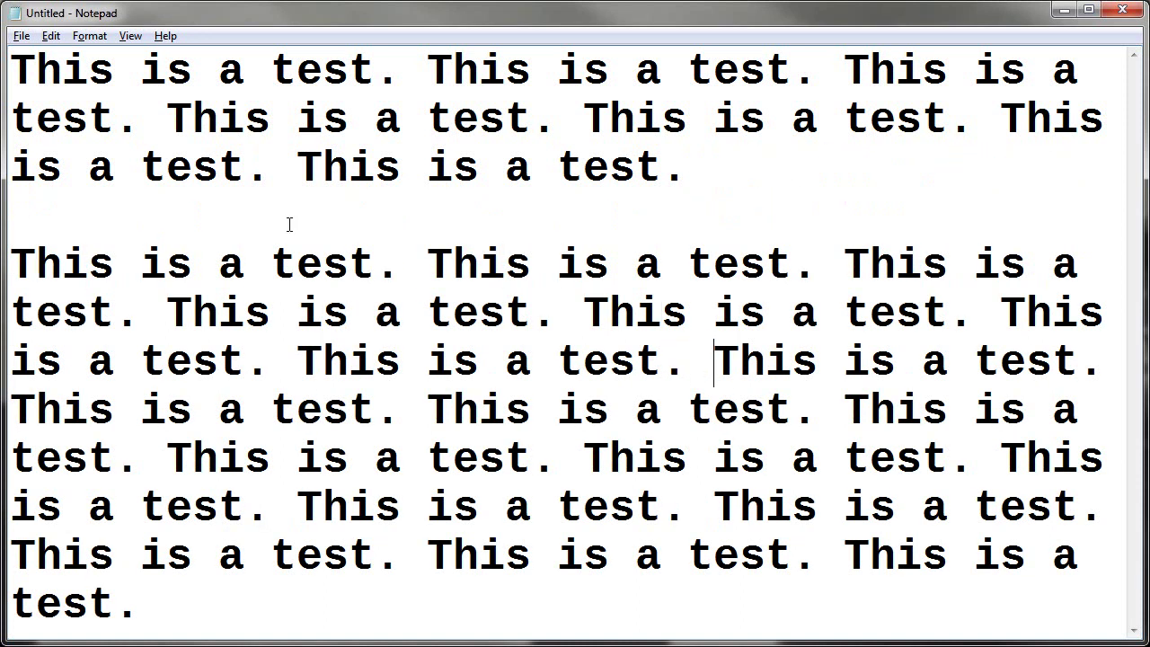
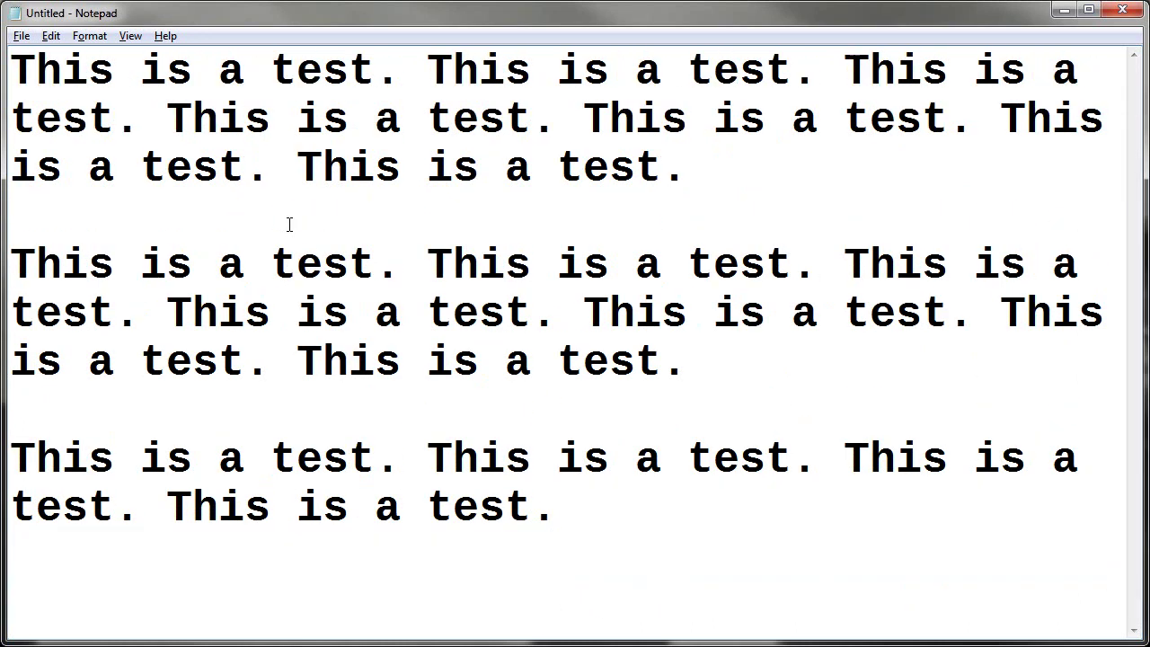
Jump between the document's end and start, and select the last line back from its end
key(ctrl+End)
key(ctrl+Home)
key(ctrl+End)
key(shift+Home)
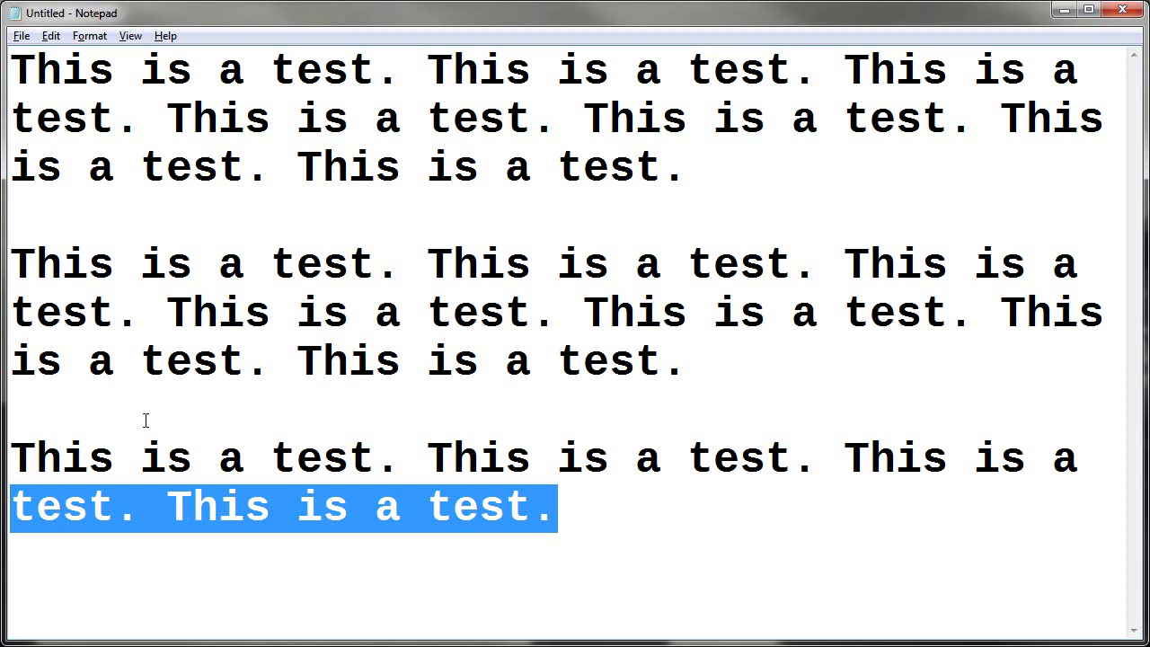
key(End)
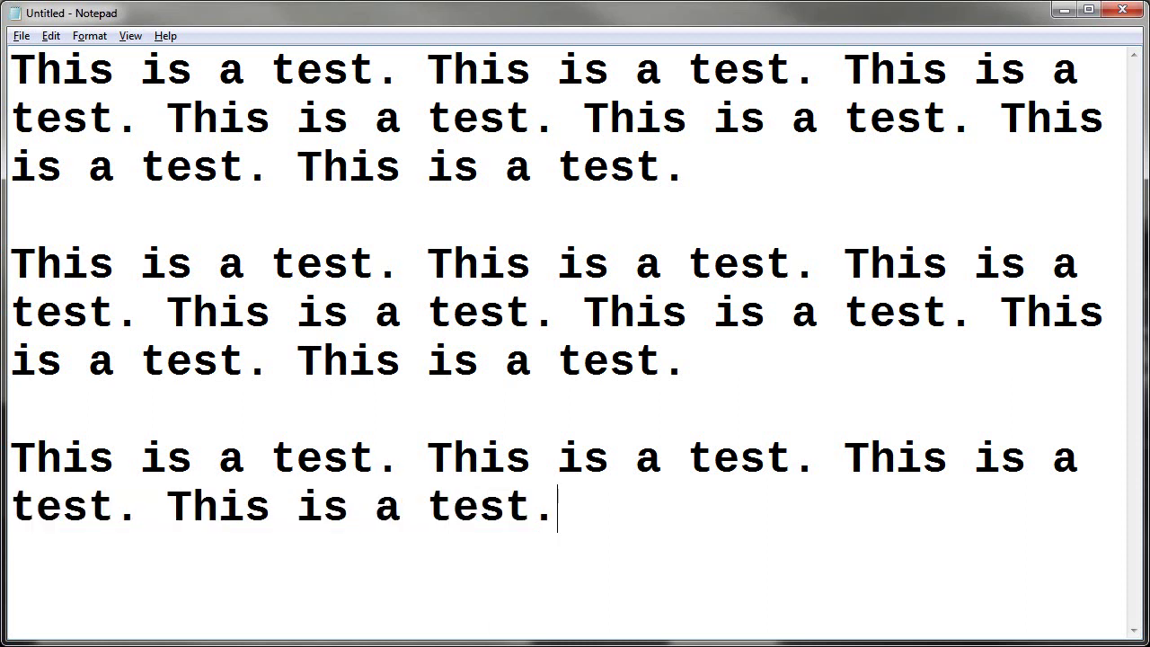
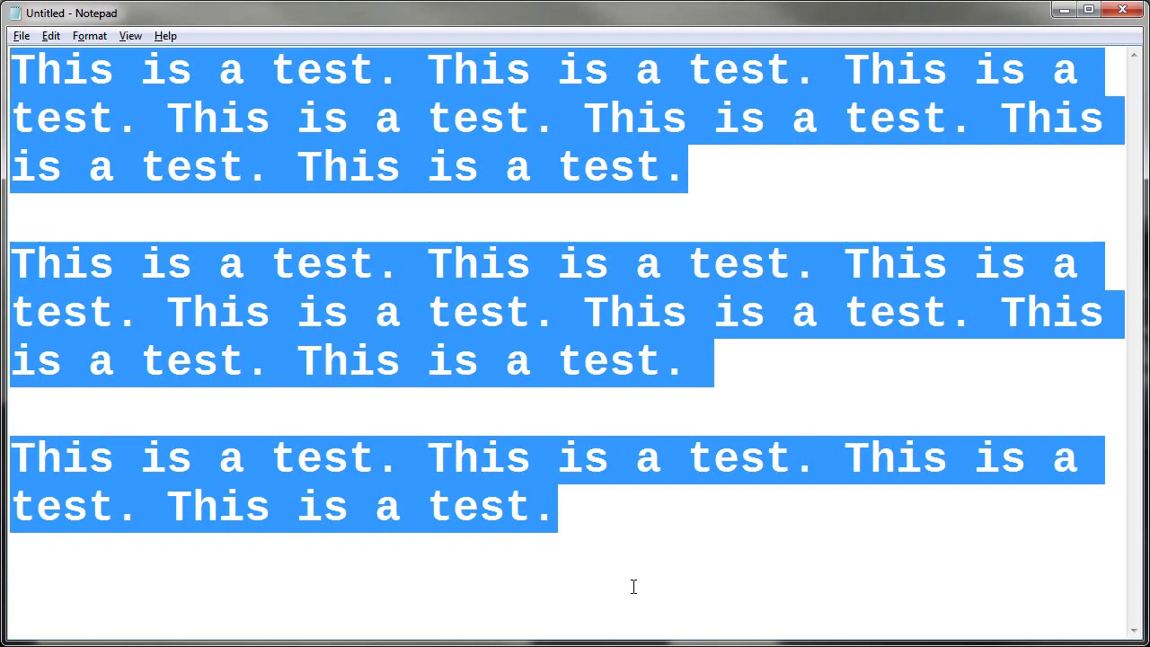
Clear the selection and place the text cursor right after the fourth sentence of the second paragraph
click(606, 517)
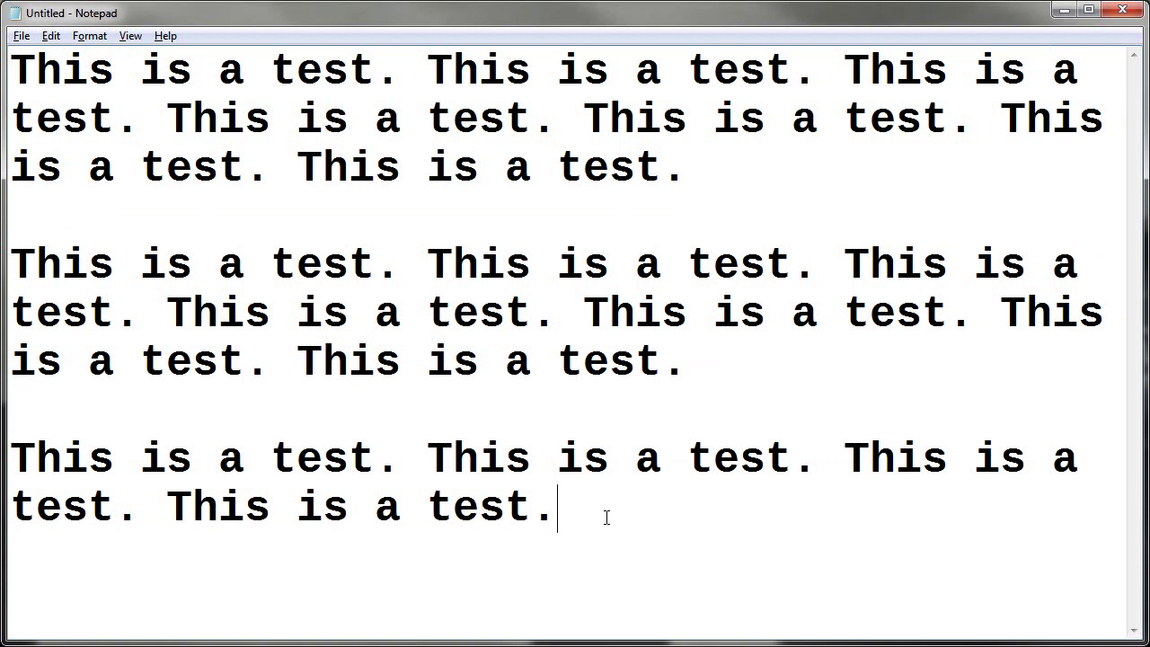
key(Home)
key(Up)
key(Up)
key(Up)
key(Up)
key(Up)
key(Down)
key(Down)
key(Right)
key(Right)
key(Right)
key(Right)
key(Right)
key(Right)
key(Right)
key(Right)
key(Right)
key(Right)
key(Right)
key(Right)
key(Right)
key(Right)
key(Right)
key(Right)
key(Right)
key(Right)
key(Right)
key(Right)
key(Left)
drag(506, 312, 559, 312)
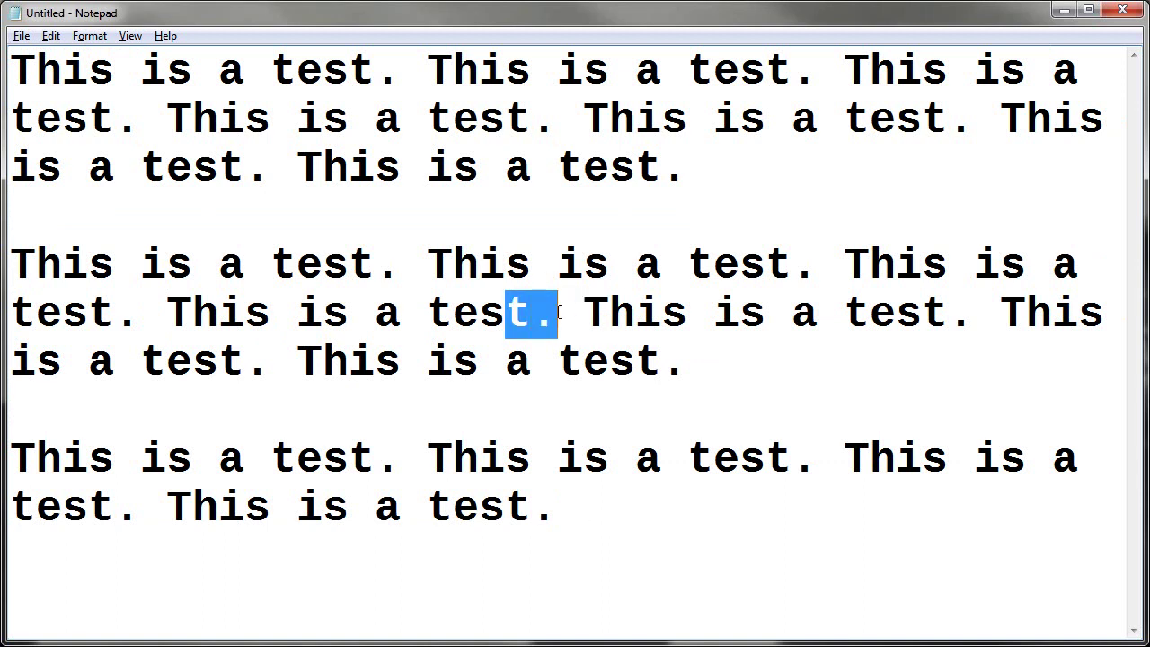
click(559, 312)
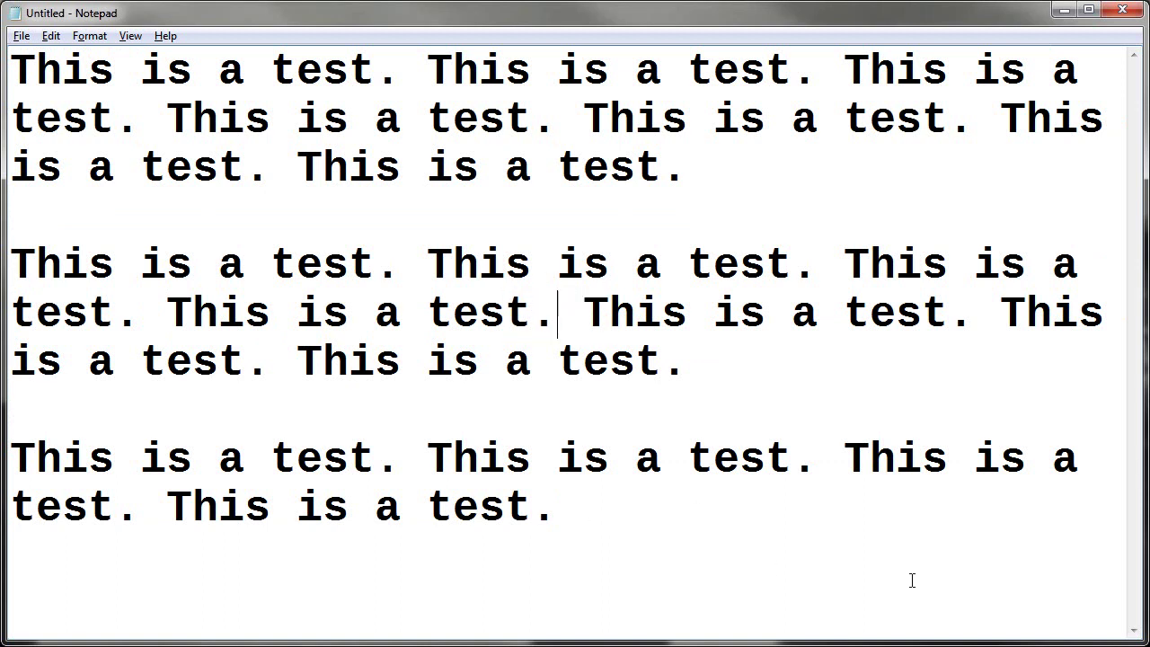
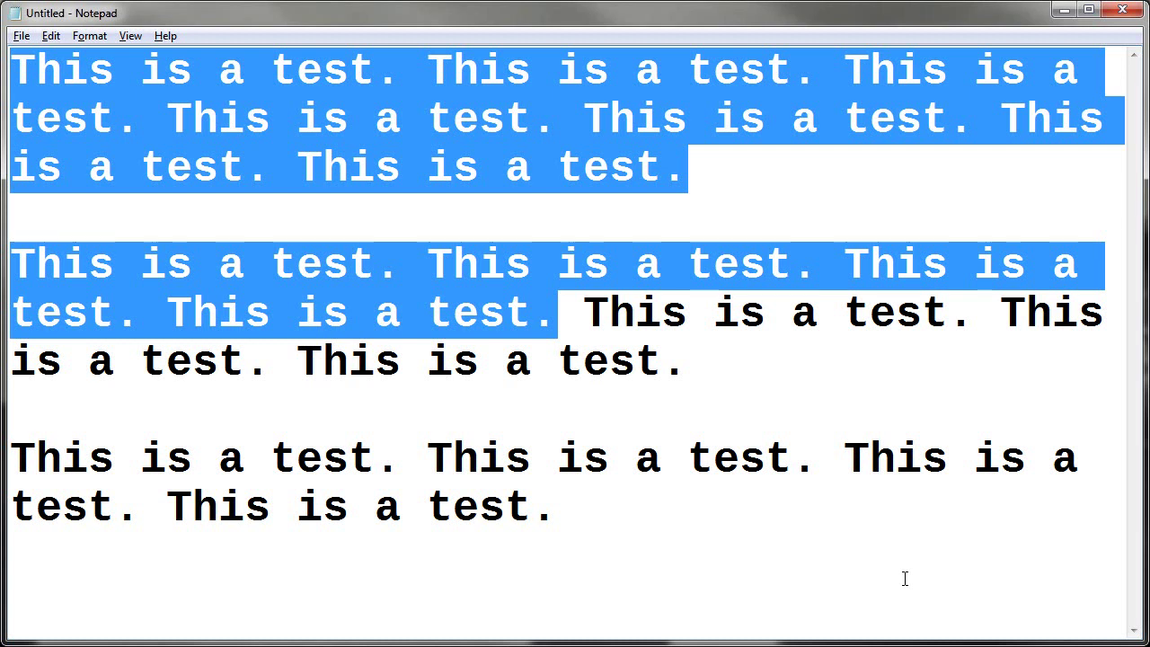
Select everything from the end of the second paragraph's fourth sentence to the end of the document
key(Left)
key(Right)
key(Left)
key(Left)
key(Right)
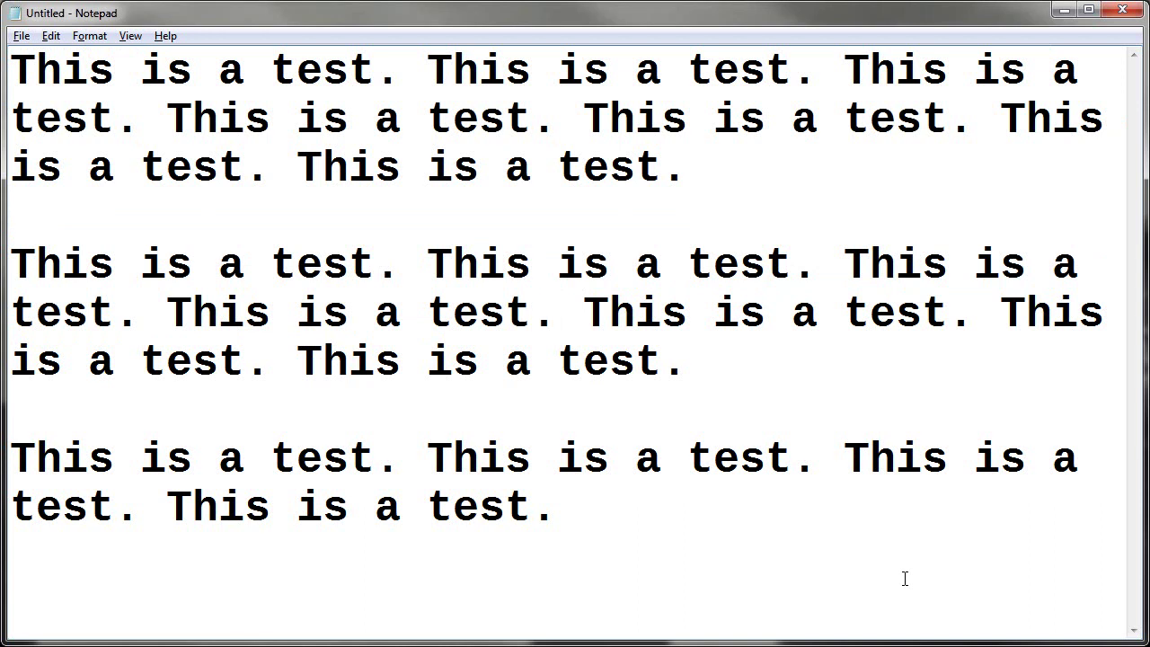
key(Left)
key(ctrl+shift+End)
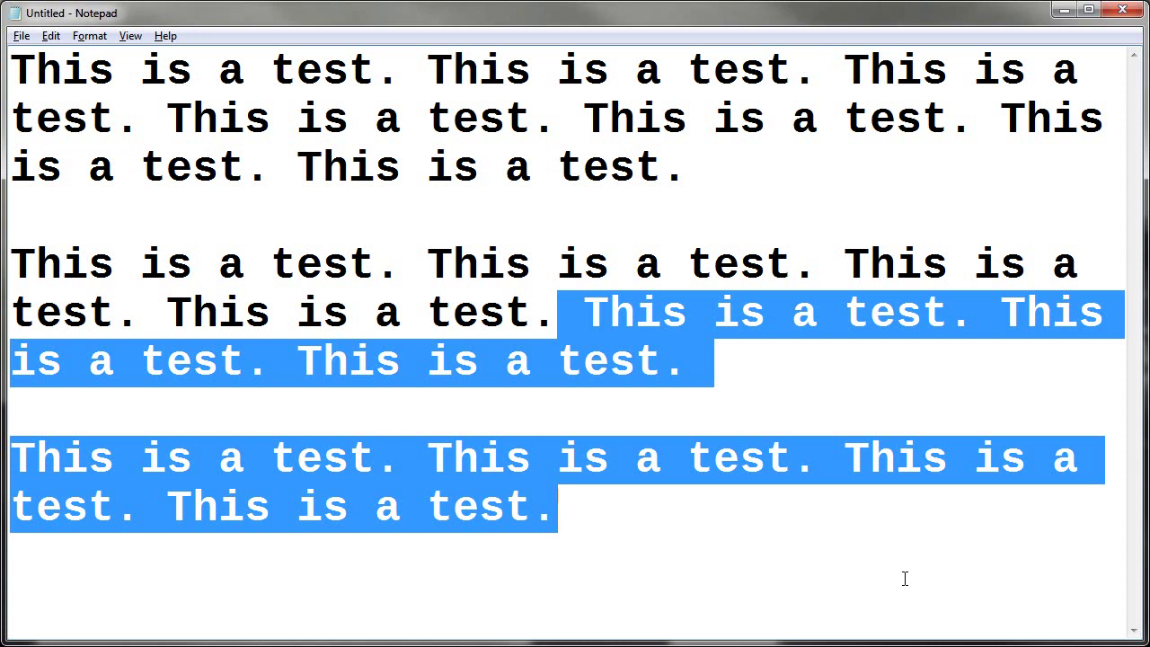
Drop the selection and move the text cursor to the end of the second paragraph
key(Up)
key(Up)
key(Up)
key(Up)
key(Left)
key(Down)
key(Left)
key(Left)
key(Left)
key(Left)
key(Left)
key(Left)
key(Left)
key(Left)
key(Left)
key(Left)
key(Left)
key(Down)
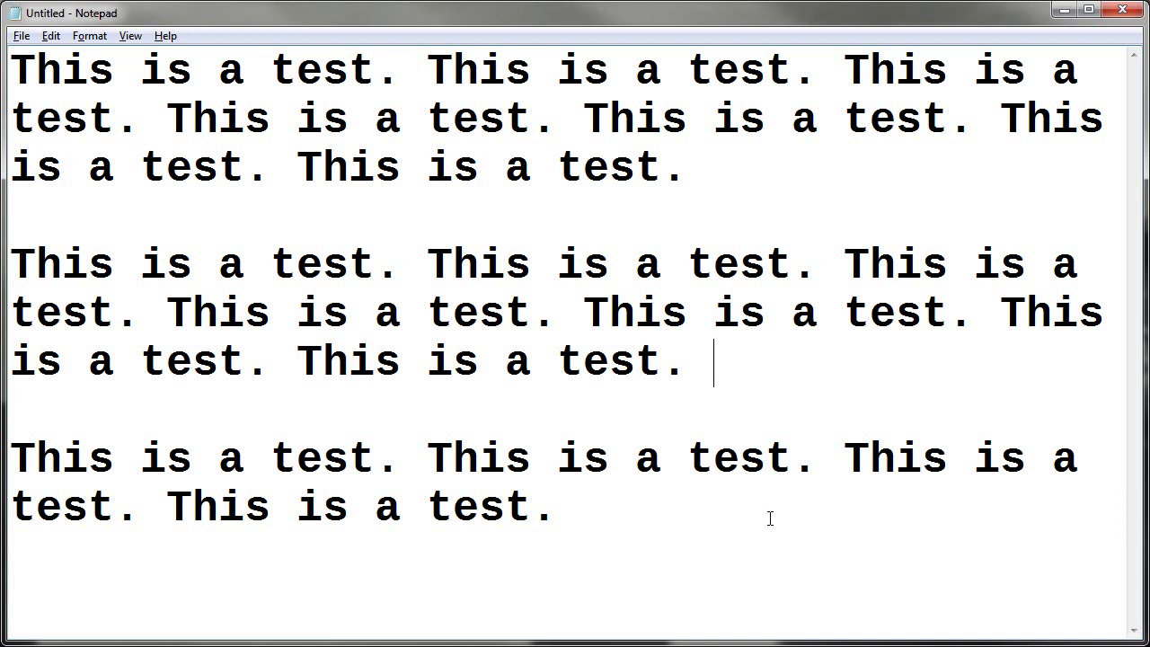
Place the cursor before the second paragraph's second sentence and look up the Select All command among the editing commands
click(429, 254)
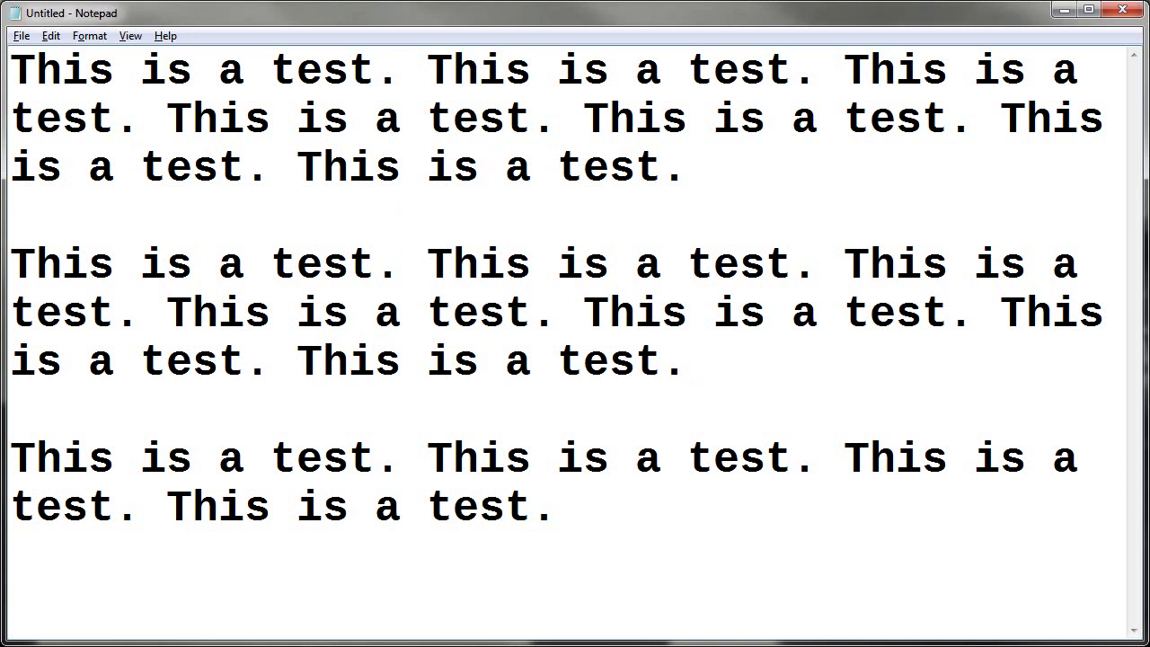
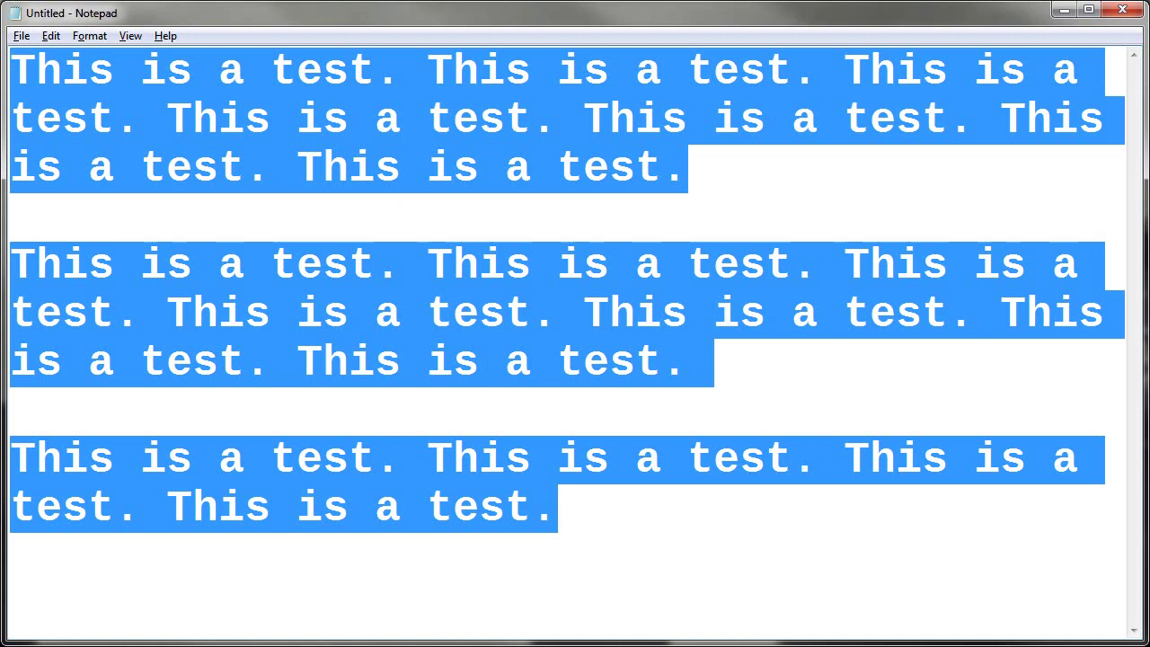
click(418, 260)
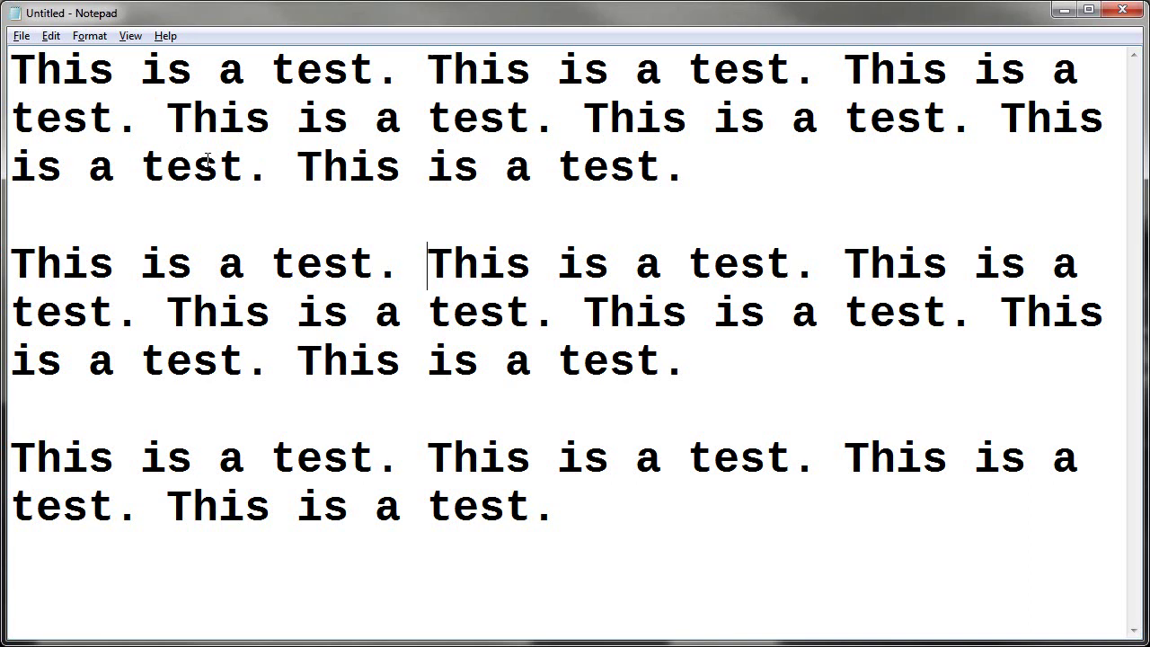
click(51, 38)
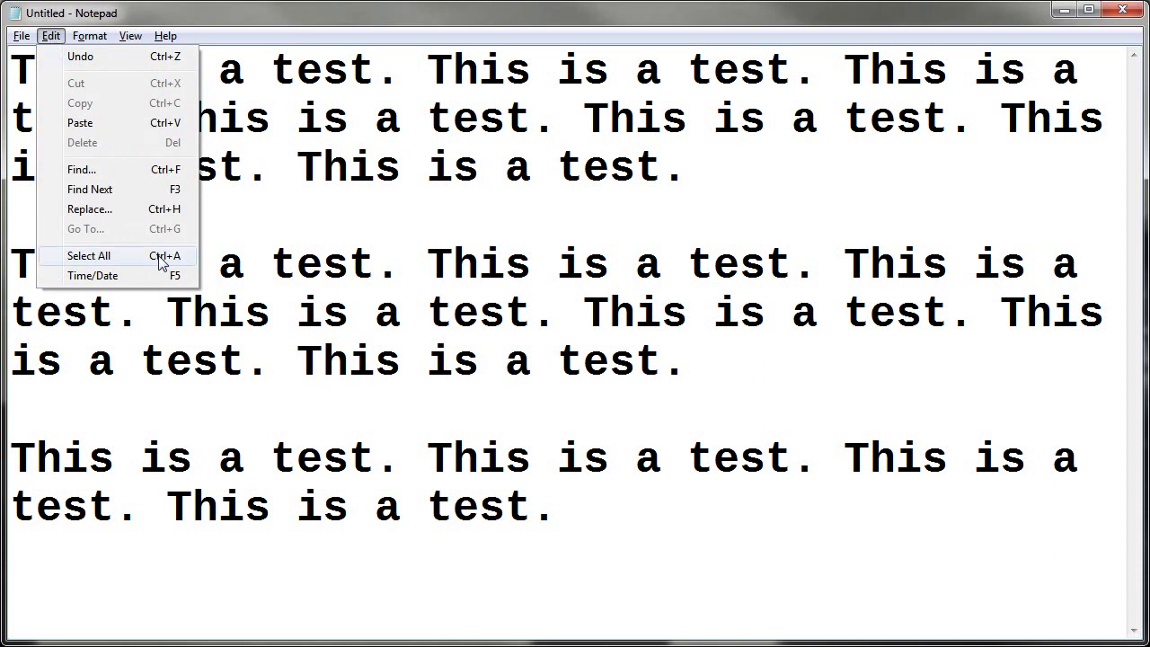
click(321, 213)
click(625, 521)
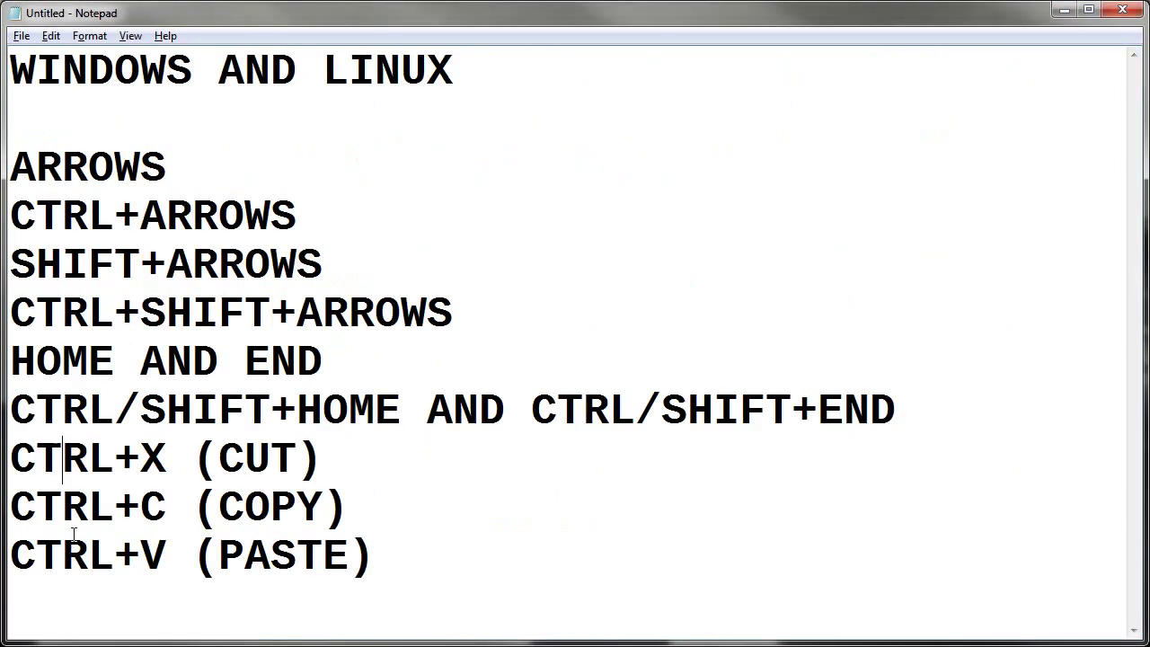
Highlight most of the cut, copy and paste lines in turn in the shortcut list
key(Left)
key(shift+Right)
key(shift+Right)
key(shift+Right)
key(shift+Right)
key(shift+Right)
key(shift+Right)
key(shift+Right)
key(shift+Right)
key(shift+Right)
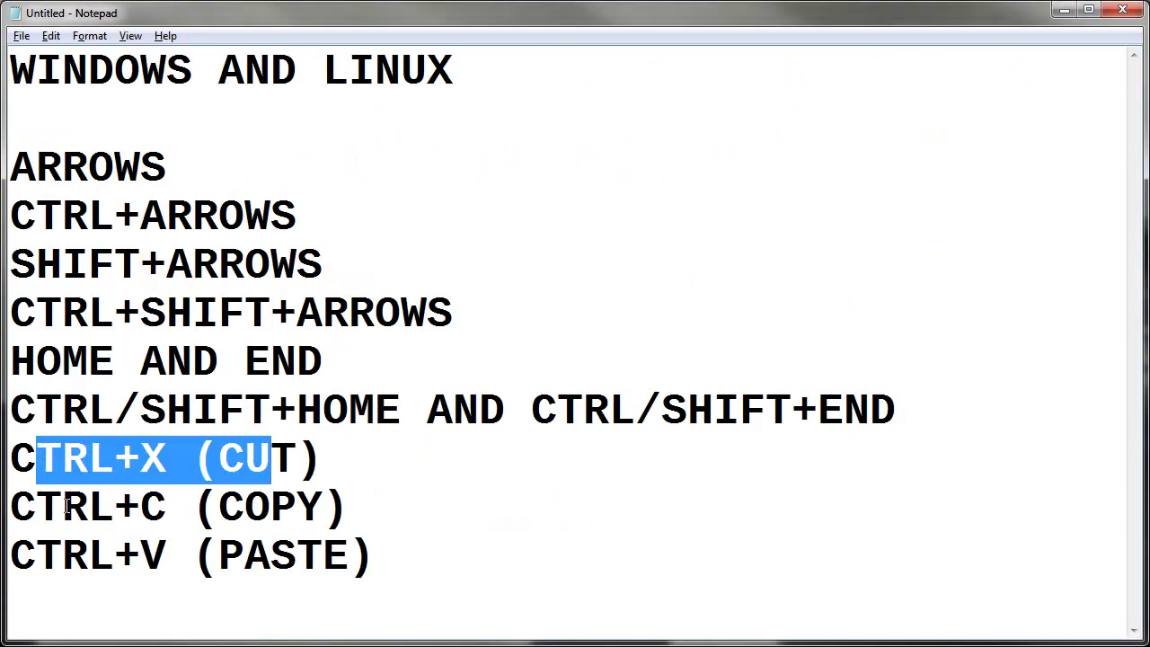
drag(74, 505, 305, 500)
drag(74, 550, 297, 552)
click(379, 540)
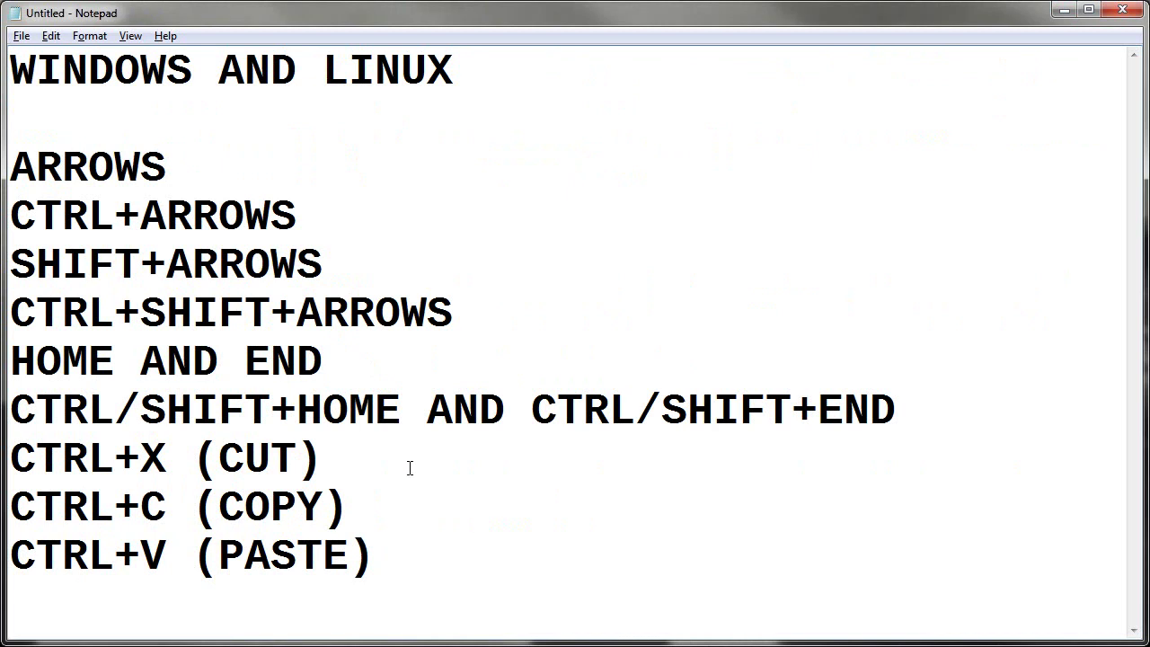
Highlight only the letters X, C and V in turn within the cut, copy and paste lines
drag(140, 460, 169, 460)
drag(140, 505, 158, 505)
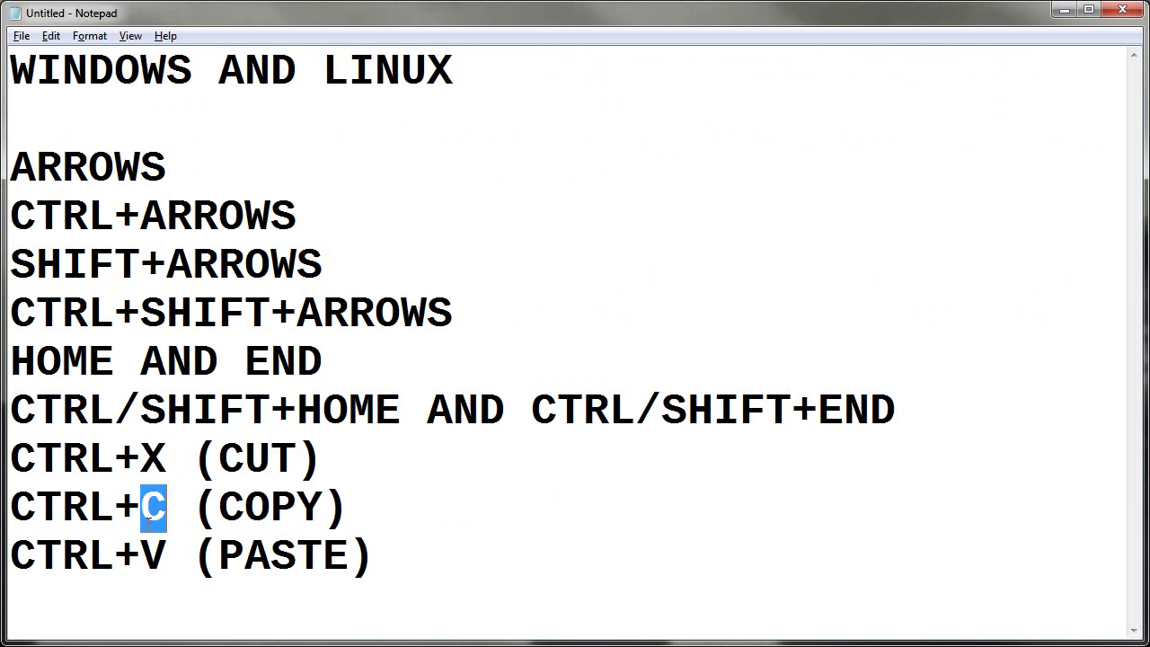
drag(141, 553, 168, 551)
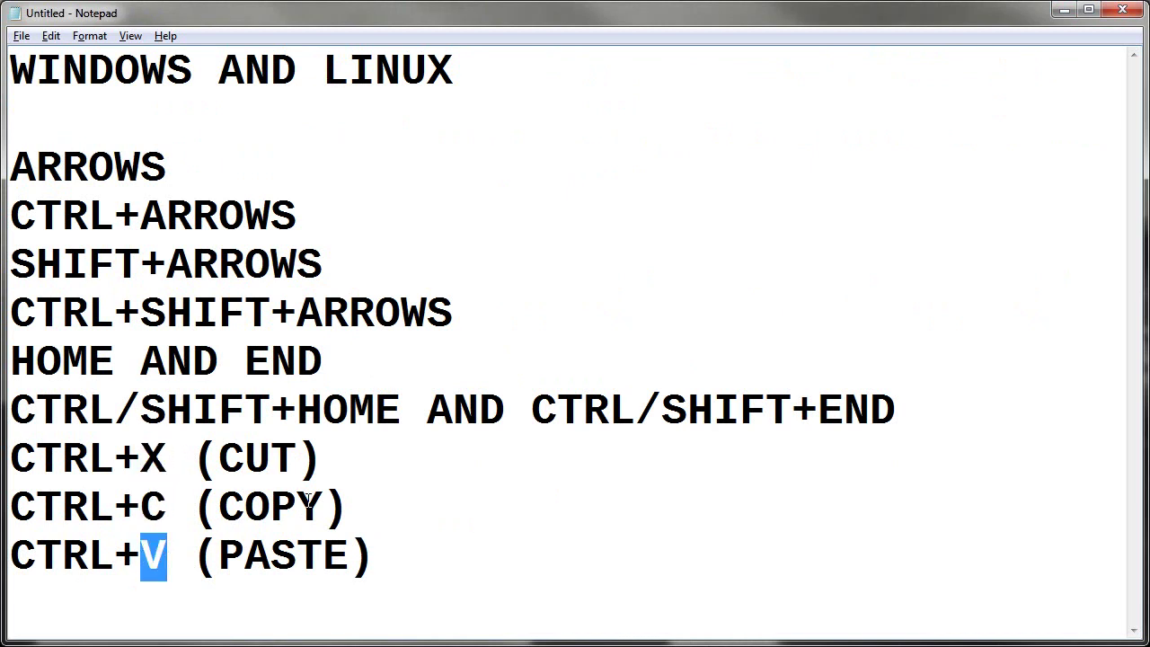
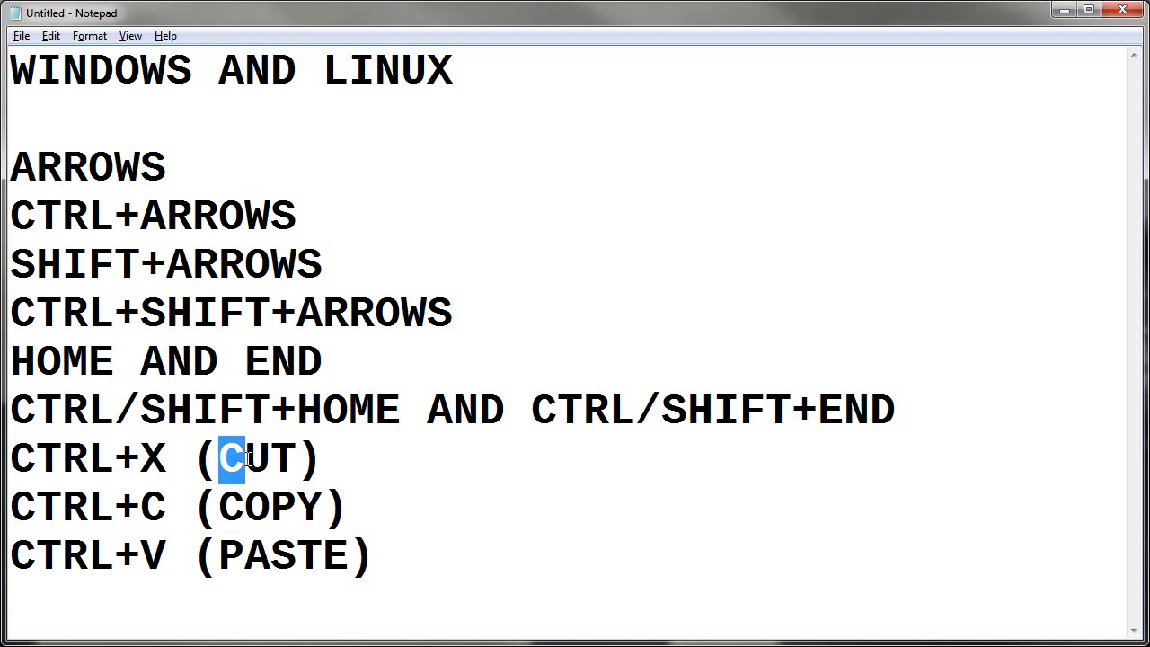
drag(142, 456, 168, 457)
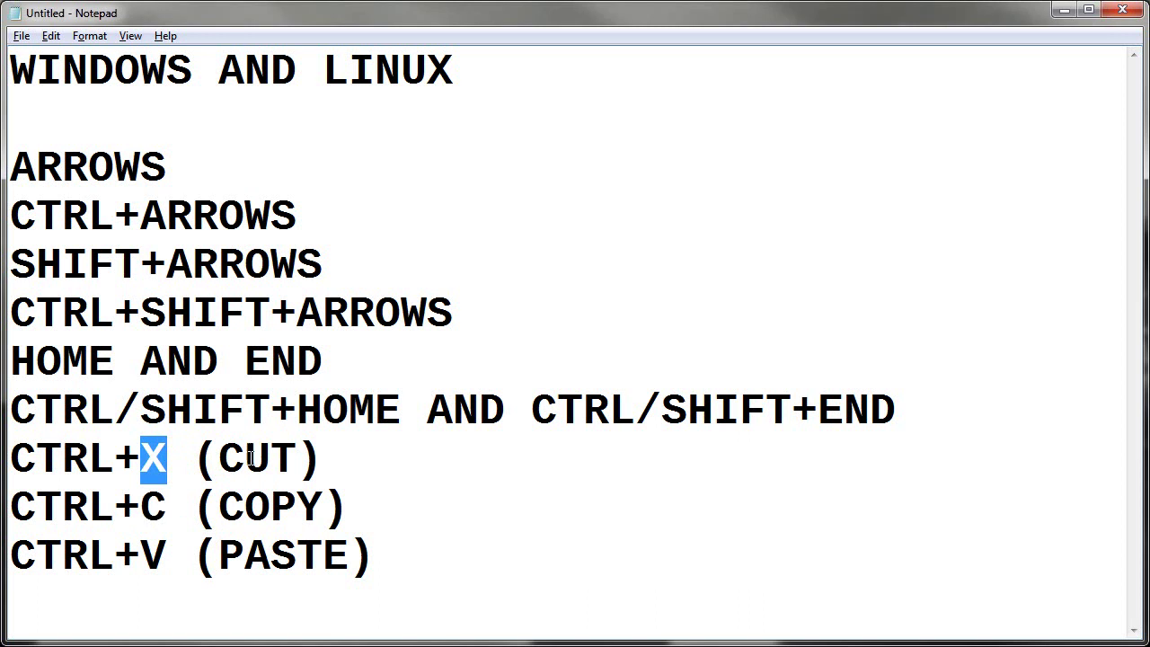
click(190, 458)
click(144, 459)
drag(144, 458, 168, 458)
drag(142, 506, 166, 506)
drag(141, 554, 166, 554)
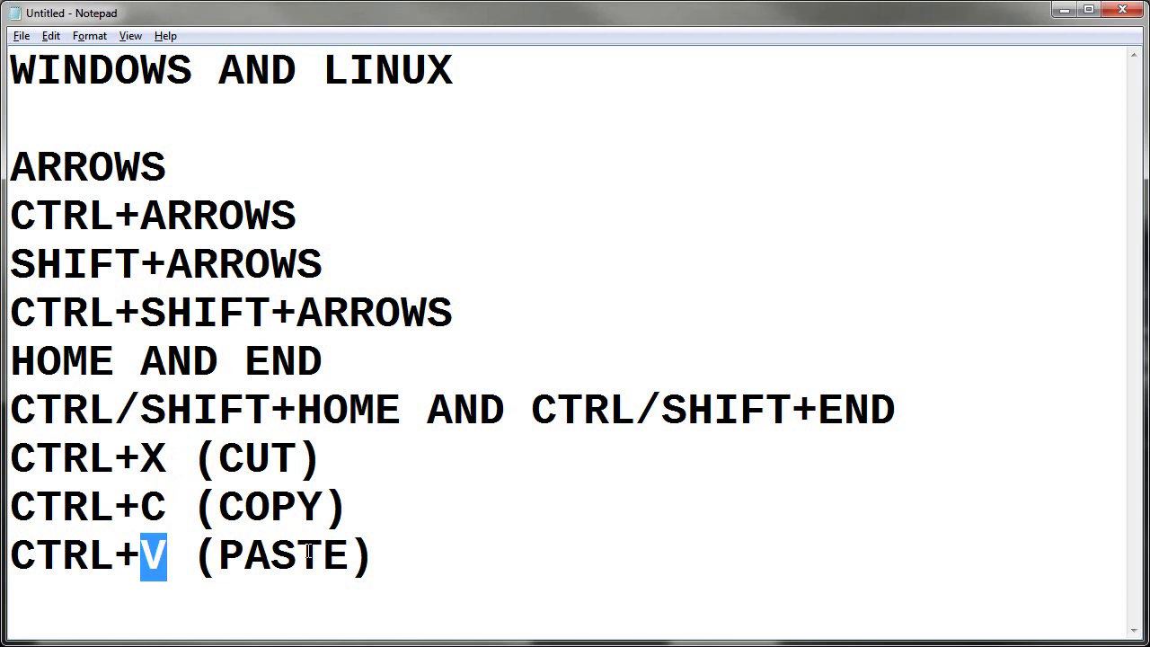
Highlight the letter V and the word PASTE in turn in the paste line of the shortcut list
click(364, 566)
drag(141, 555, 167, 555)
drag(218, 563, 352, 563)
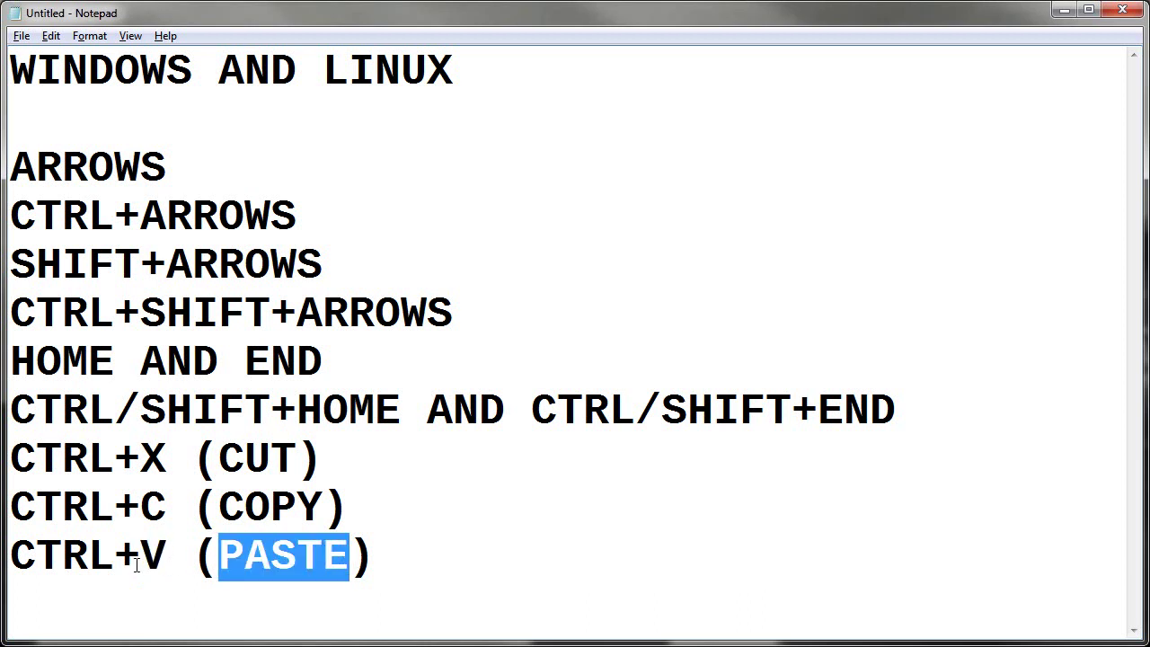
drag(141, 563, 167, 562)
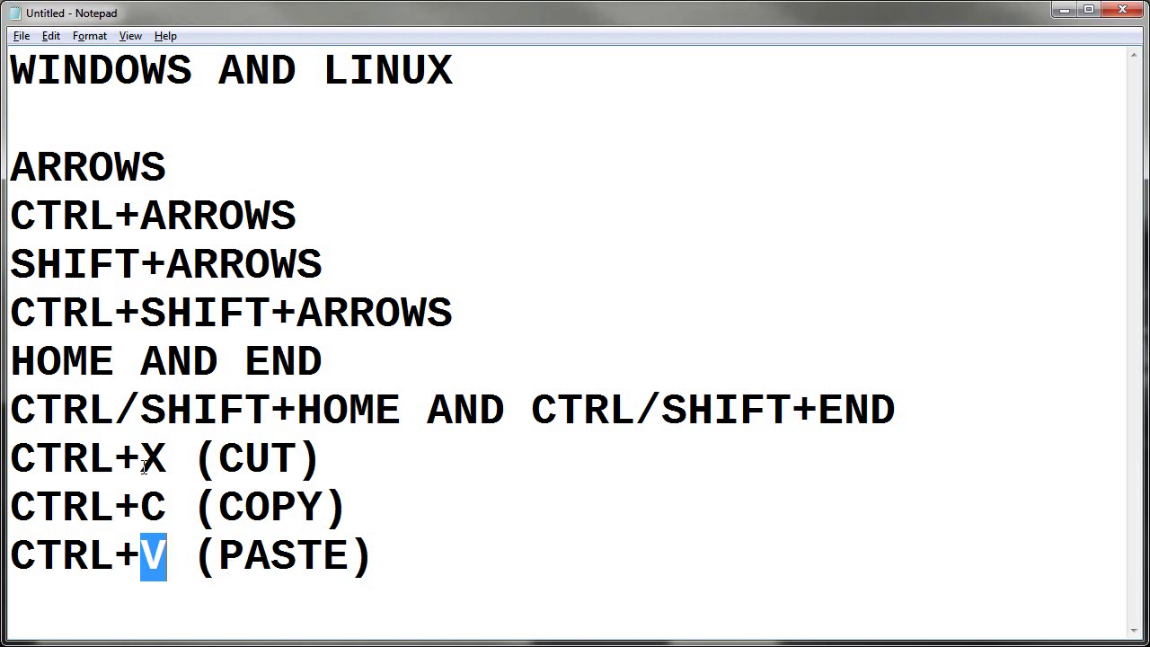
Highlight the X of the cut line, the V of the paste line and the first letter of COPY in turn
drag(141, 460, 166, 460)
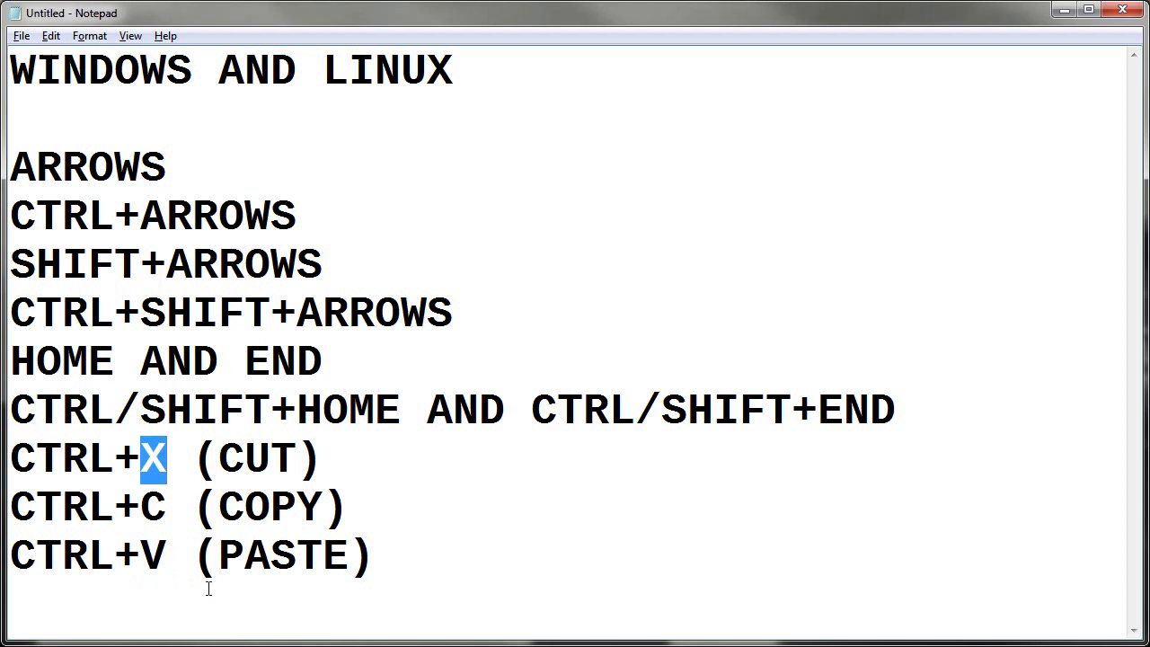
drag(135, 456, 157, 456)
drag(141, 557, 167, 557)
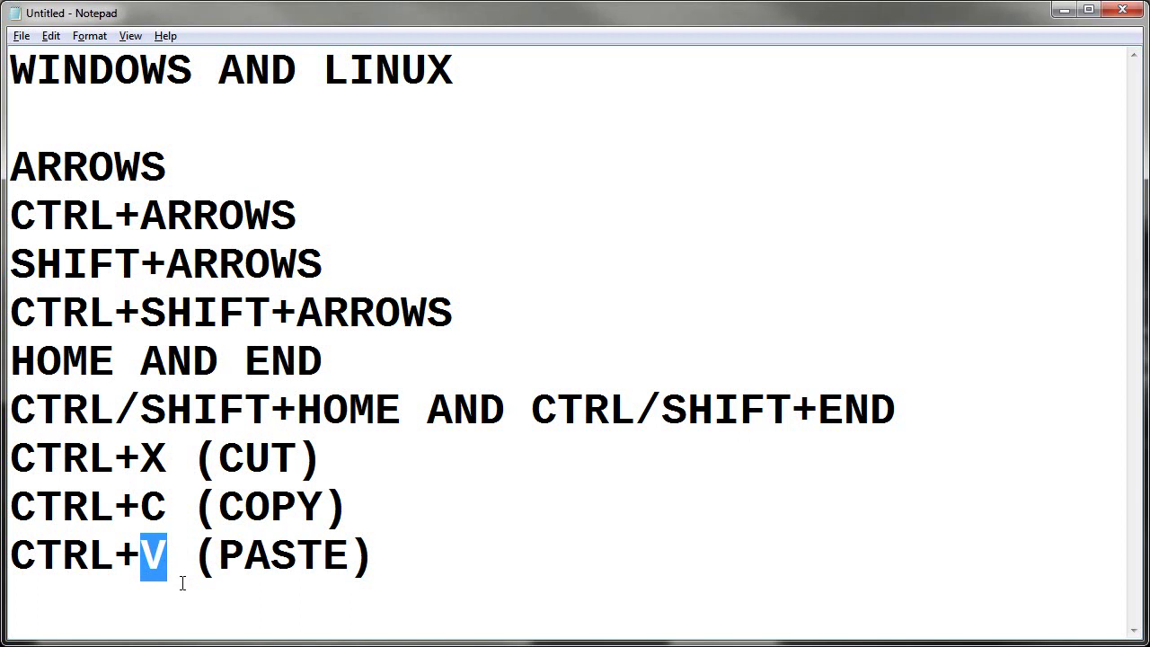
drag(141, 507, 244, 508)
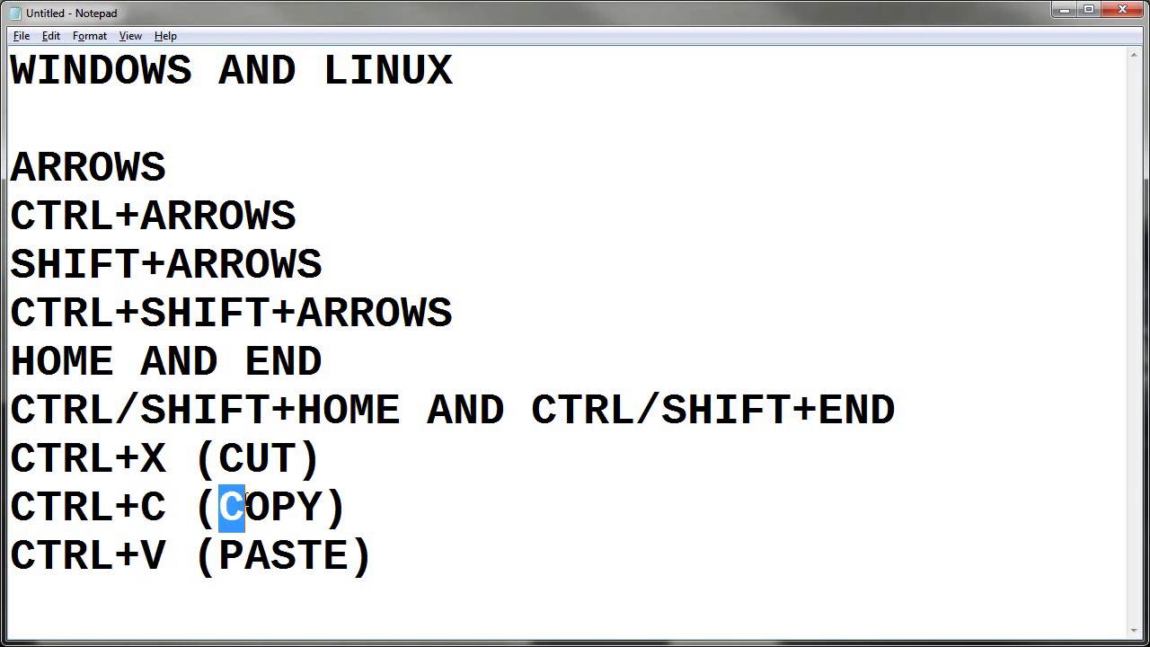
Mark parts of the cut, copy and paste lines in turn, ending with the cursor before the word CUT
click(360, 511)
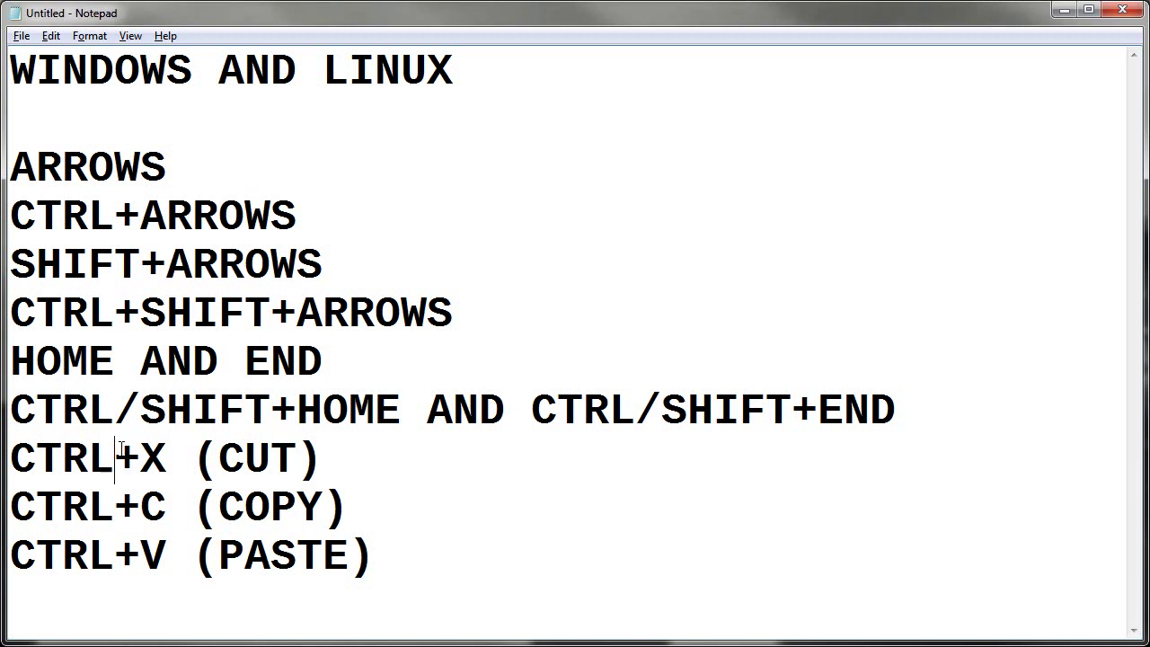
drag(117, 458, 218, 460)
drag(114, 496, 218, 508)
click(114, 554)
click(244, 554)
drag(192, 460, 297, 460)
click(219, 458)
Move the cursor from the heading down to the cut line and select the word CUT character by character
click(18, 68)
key(Down)
key(Down)
key(Down)
key(Down)
key(Down)
key(Down)
key(Down)
key(Down)
key(ctrl+Right)
key(ctrl+Right)
key(Right)
key(shift+Right)
key(shift+Right)
key(shift+Right)
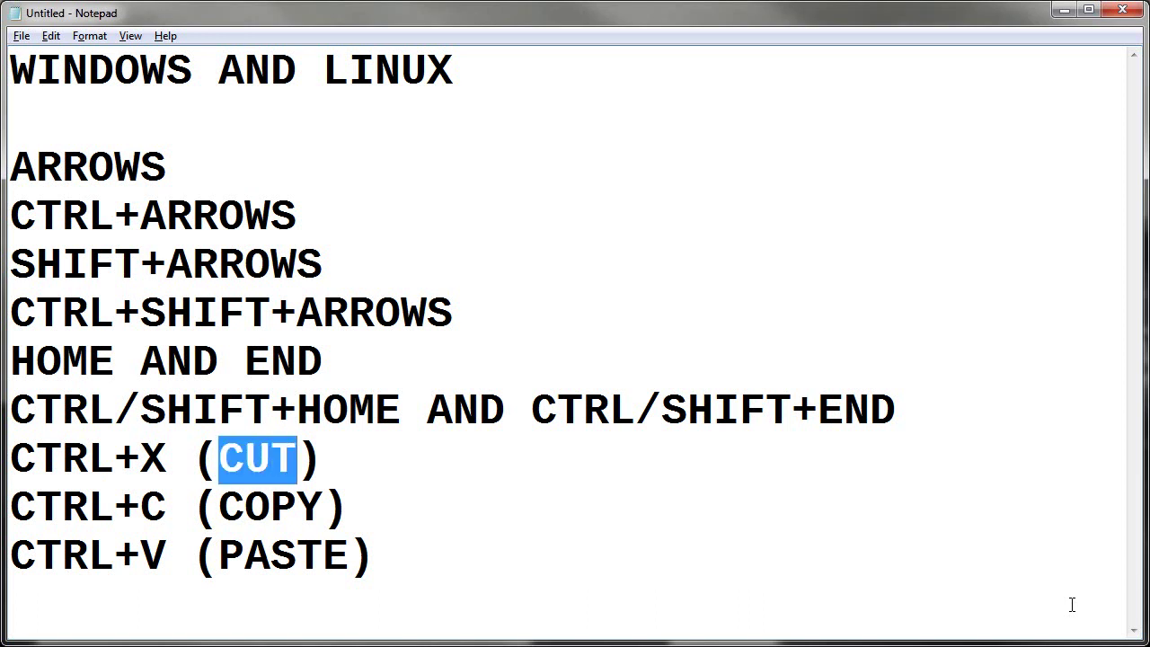
Reselect the word CUT as a whole word, exclude the closing parenthesis and cut it out of the line
key(Left)
key(Left)
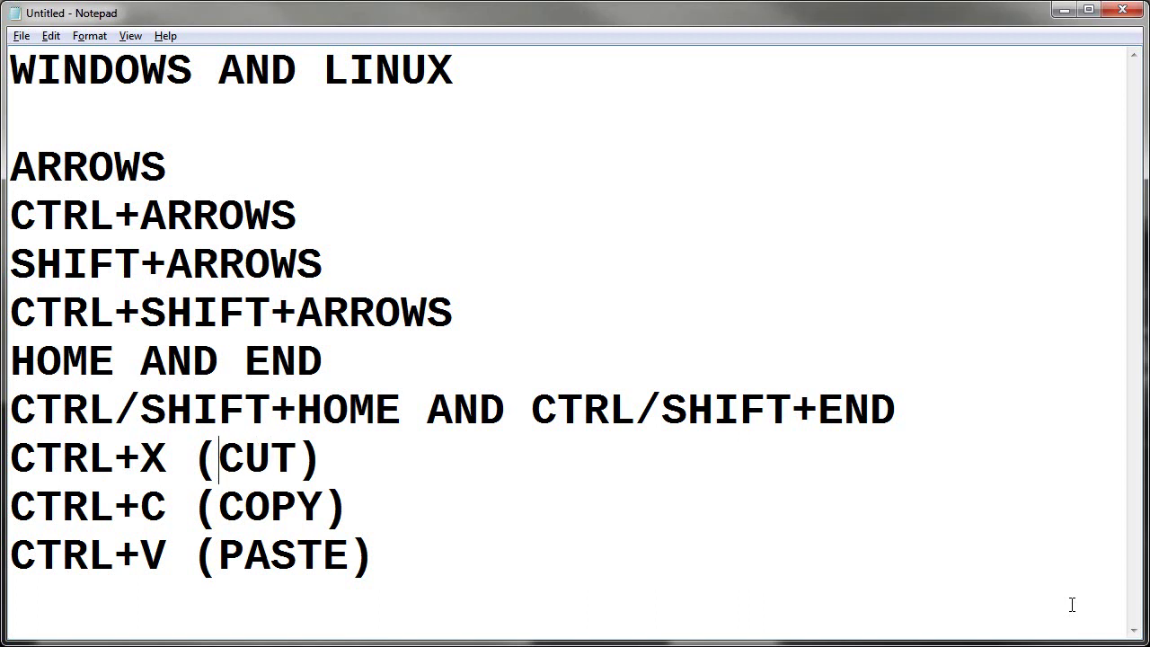
key(ctrl+shift+Right)
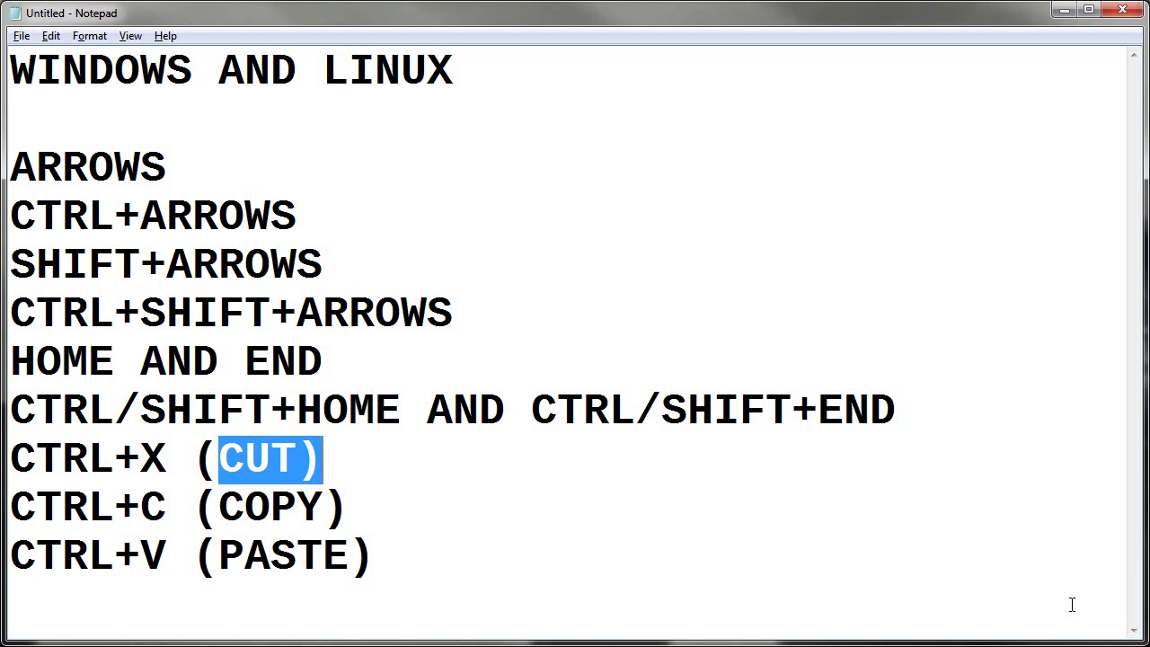
key(shift+Left)
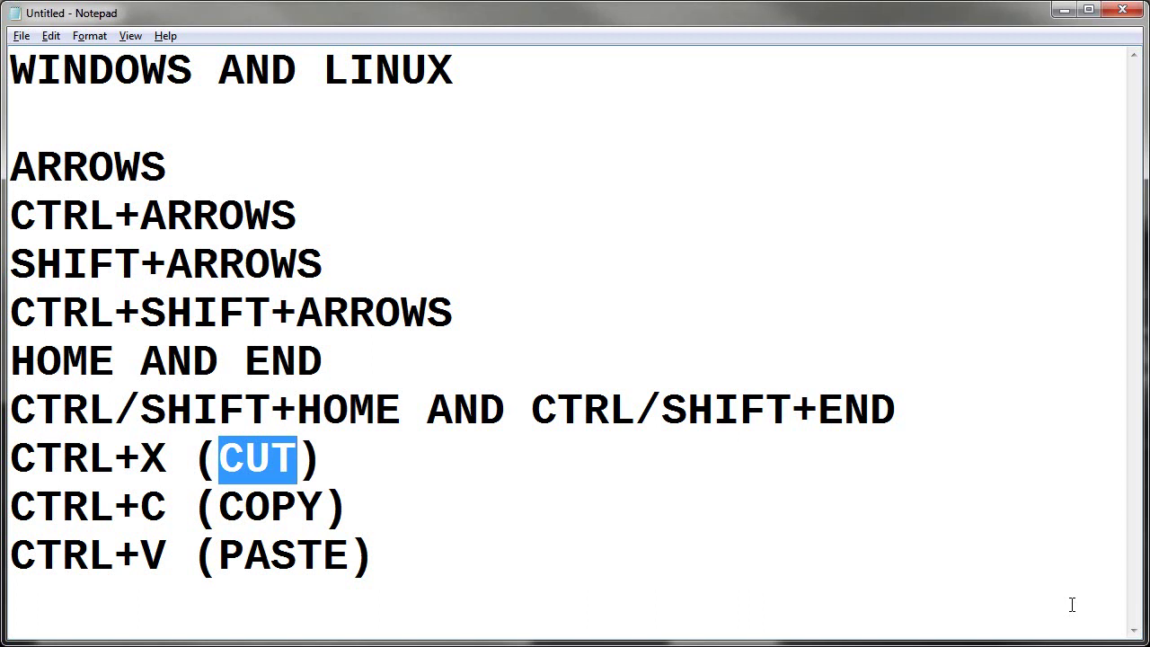
key(ctrl+x)
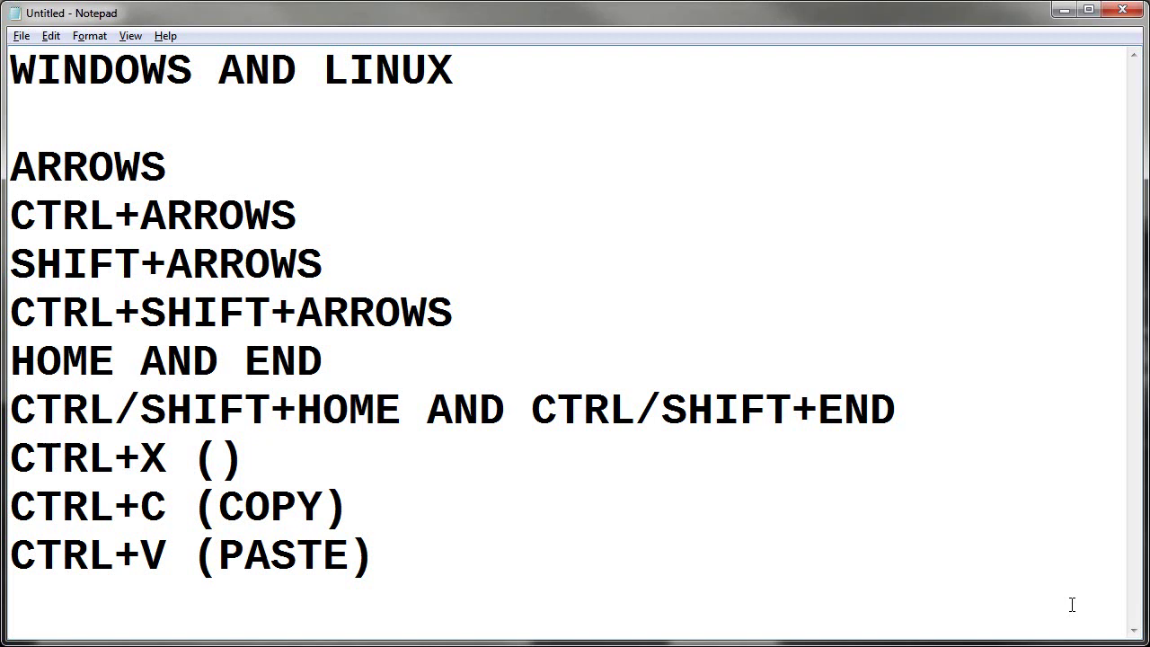
Move the cursor through the neighbouring lines and put the word CUT back between the empty parentheses
key(Down)
key(Down)
key(Left)
key(Left)
key(Left)
key(shift+Right)
key(Left)
key(Up)
key(Up)
key(Right)
key(Right)
key(Down)
key(Right)
text(CUT)
key(Down)
key(Left)
key(Left)
key(Left)
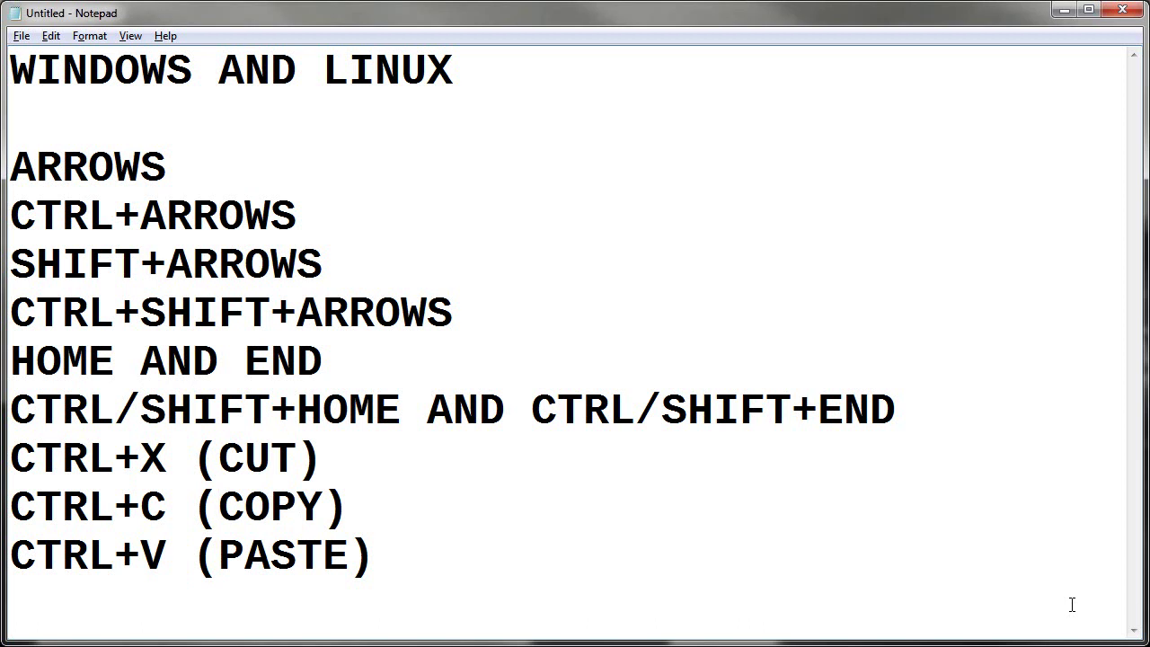
key(Up)
key(Up)
key(Up)
key(Up)
key(Up)
key(Down)
key(Down)
key(Down)
key(Up)
key(Up)
key(Right)
key(Down)
key(Right)
key(Right)
key(Right)
key(Left)
key(shift+Right)
key(shift+Right)
key(shift+Right)
key(shift+Right)
key(shift+Right)
key(shift+Right)
Copy the word LINUX from the heading into the blank line below it
key(Up)
key(Up)
key(Up)
key(Up)
key(Up)
key(Right)
key(Right)
key(Right)
key(Right)
key(ctrl+Right)
key(ctrl+Right)
key(Right)
key(Right)
key(Right)
key(Left)
key(Left)
key(Left)
key(shift+Right)
key(shift+Right)
key(shift+Right)
key(shift+Right)
key(shift+Right)
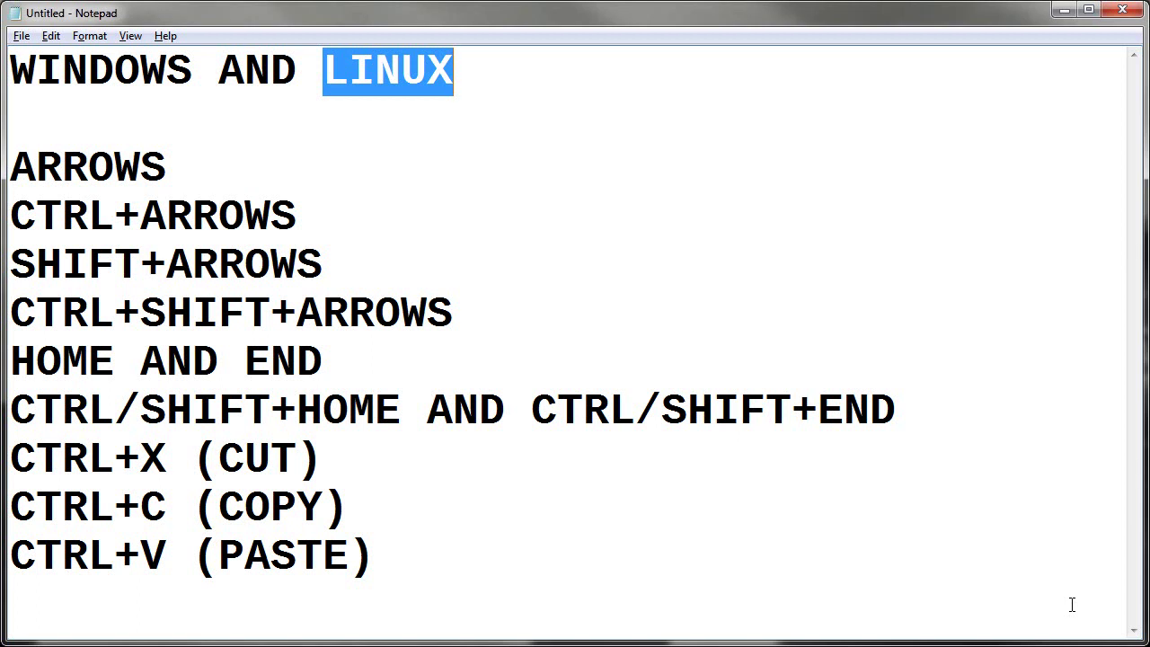
key(Down)
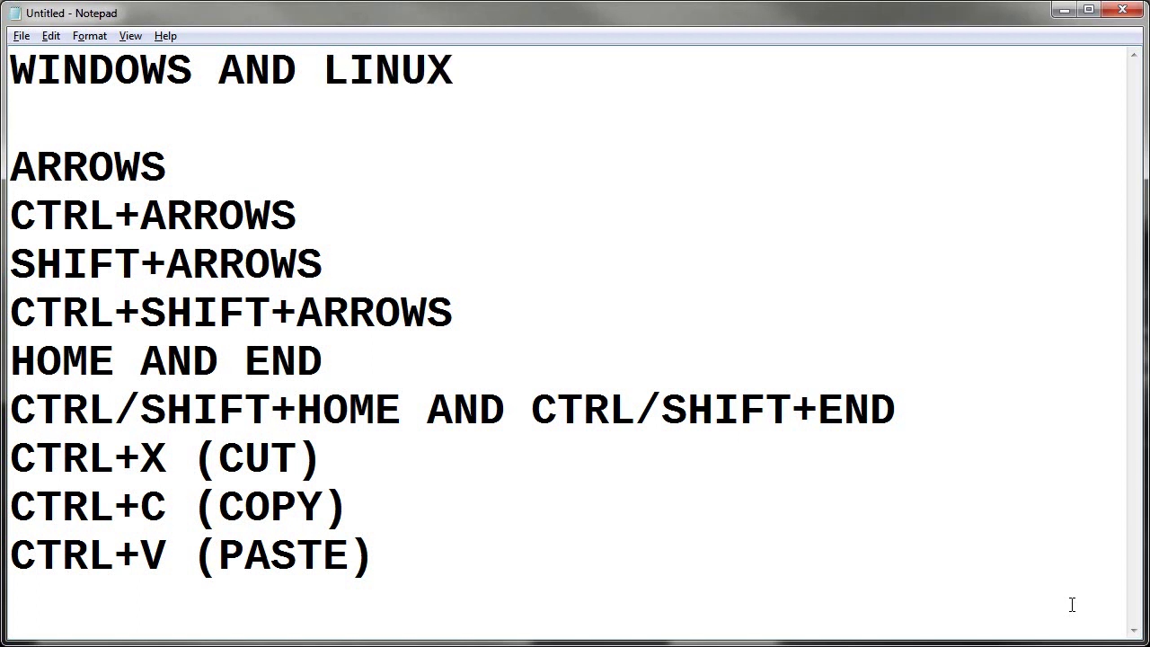
key(ctrl+v)
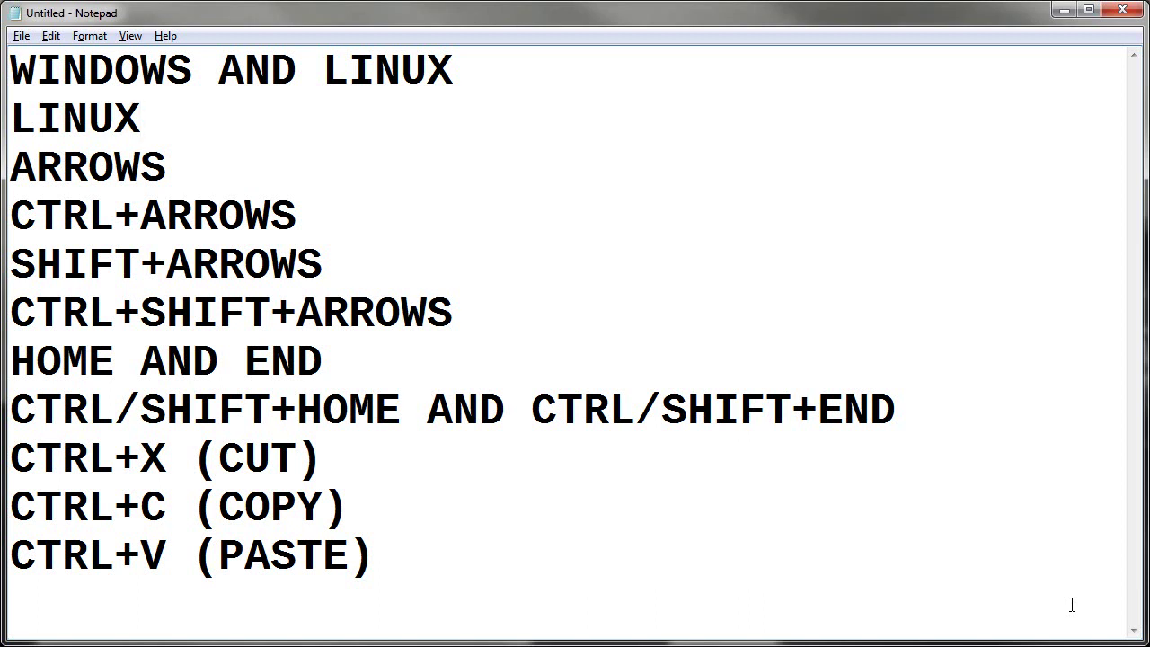
Delete the pasted word LINUX from the line below the heading
key(BackSpace)
key(BackSpace)
key(BackSpace)
key(BackSpace)
key(BackSpace)
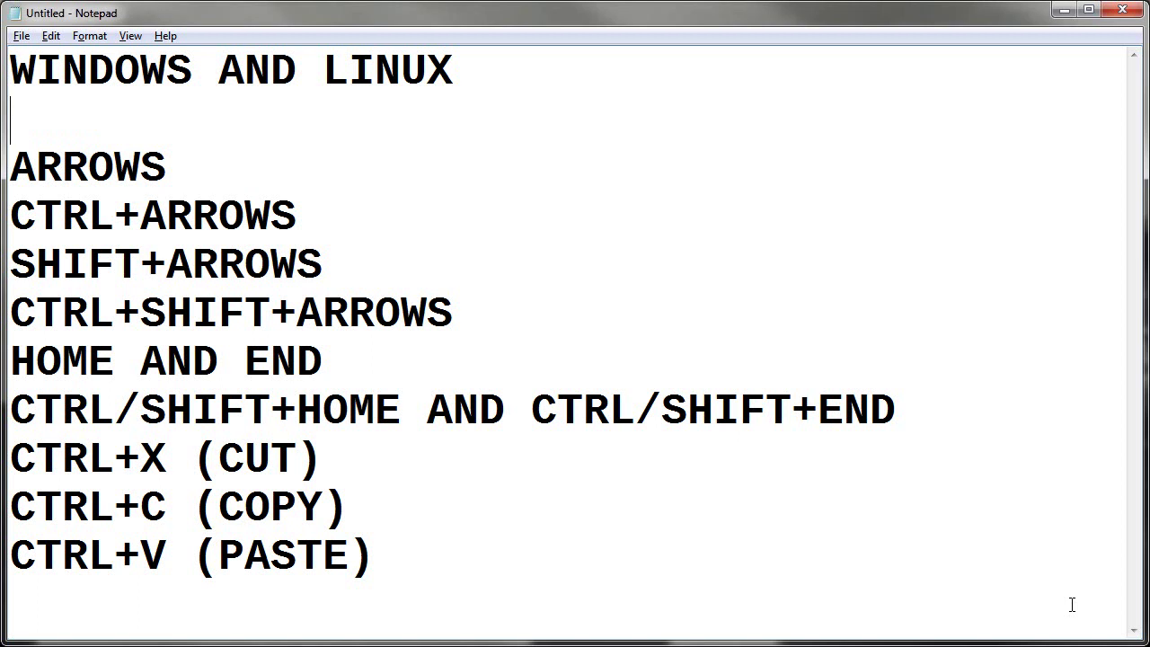
Look through the file and editing commands to examine the keyboard shortcuts listed beside them
click(54, 40)
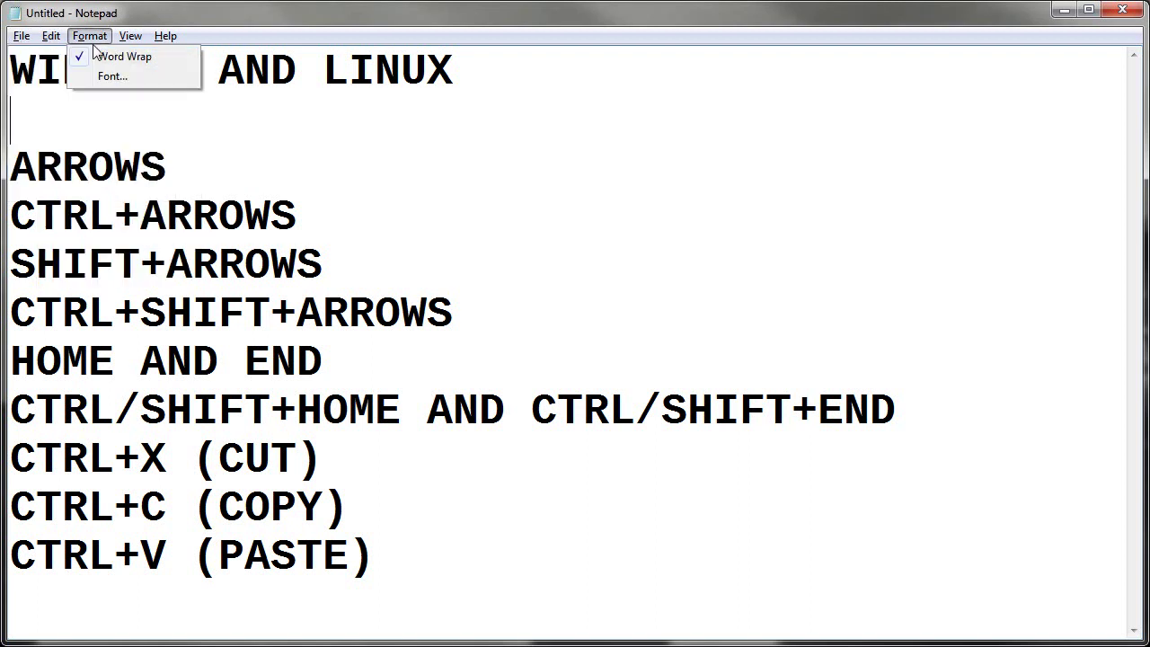
mouse_move(129, 43)
mouse_move(60, 42)
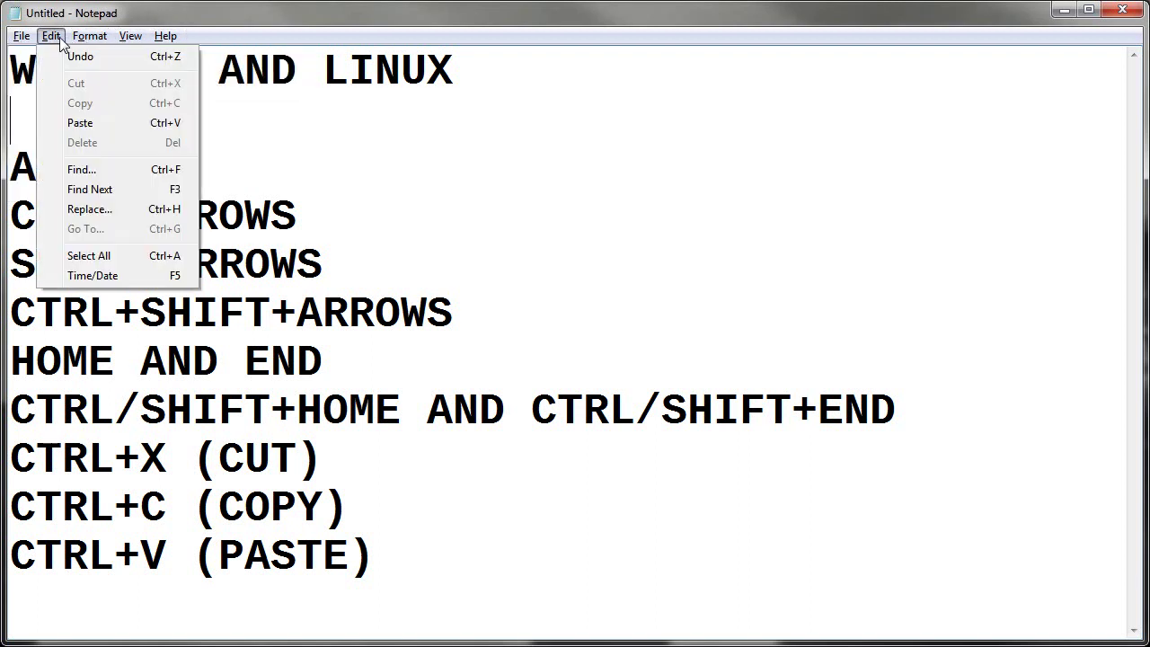
click(24, 117)
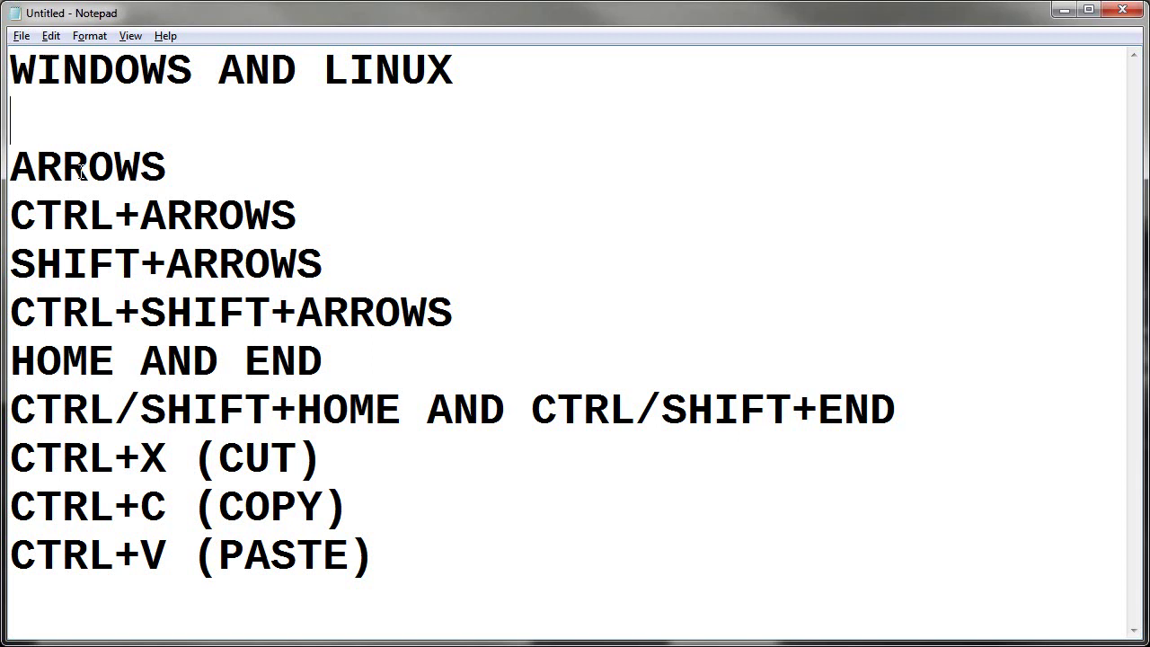
click(23, 36)
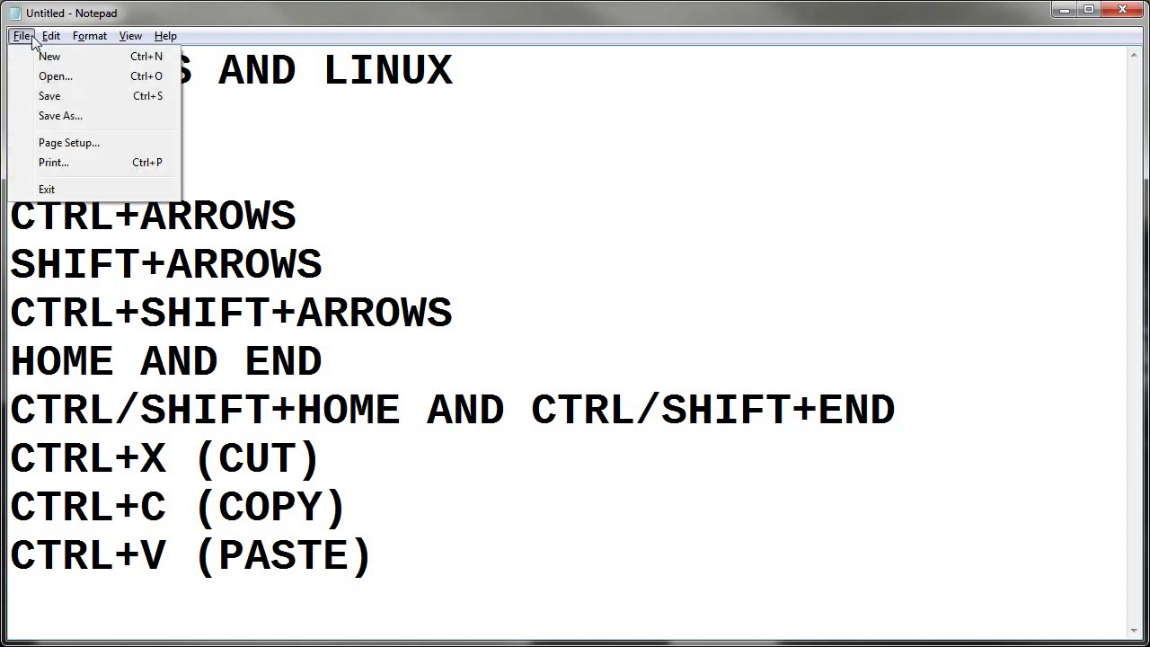
mouse_move(55, 42)
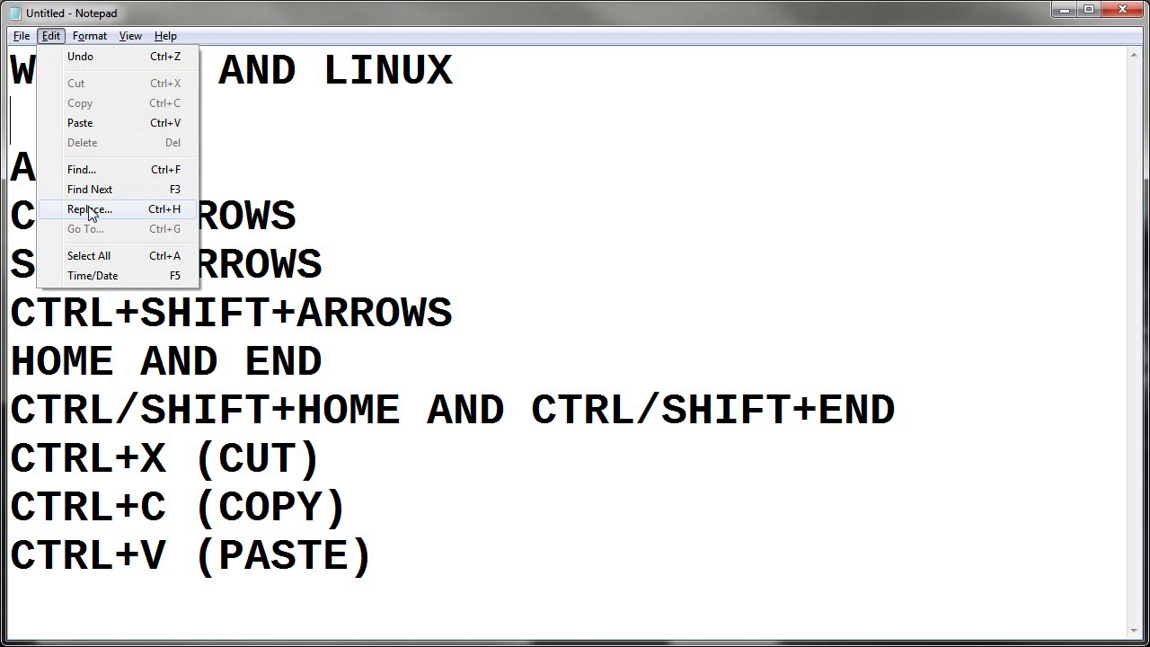
click(243, 118)
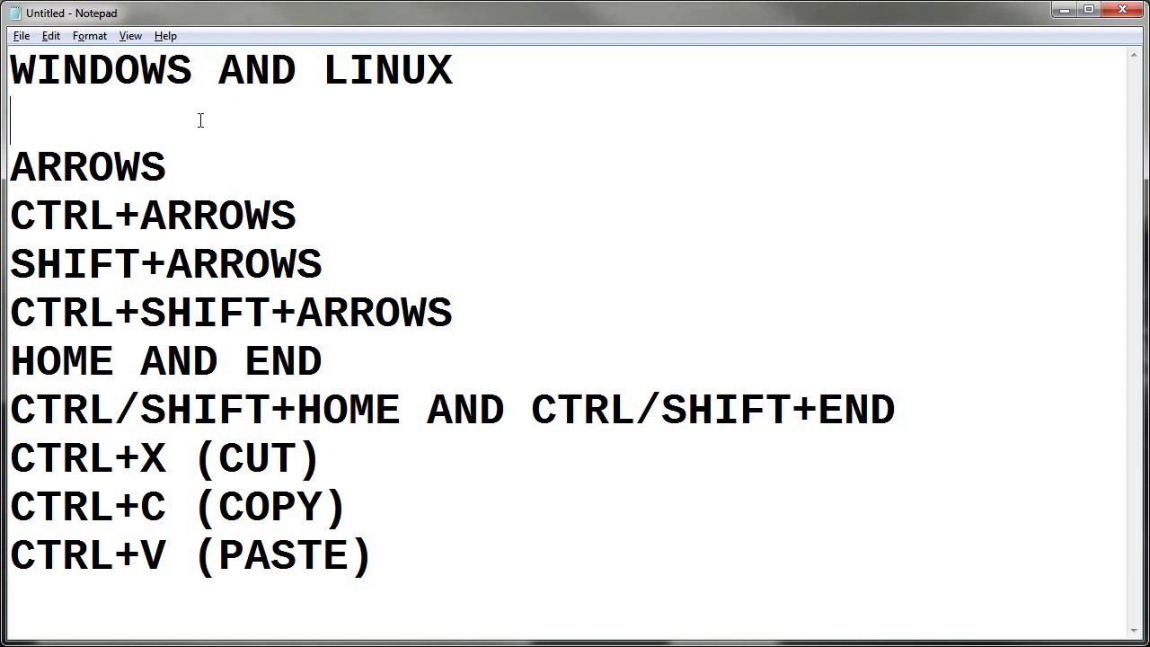
Open the Replace dialog, go to its replacement text field and close the dialog without replacing anything
key(ctrl+h)
click(158, 177)
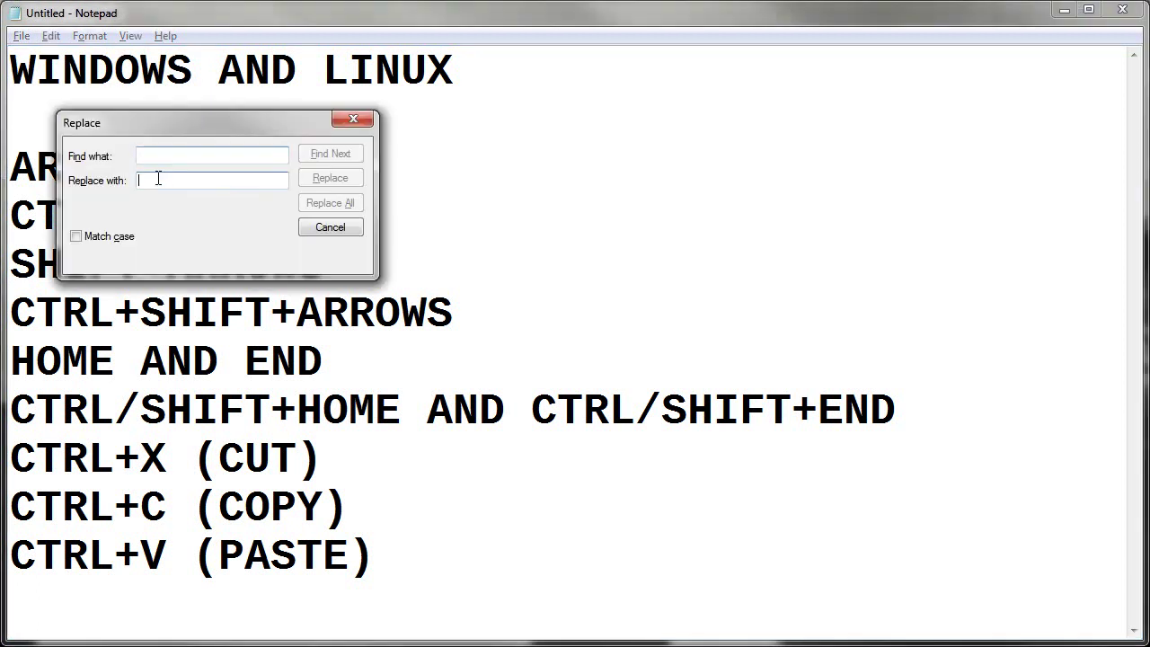
click(364, 120)
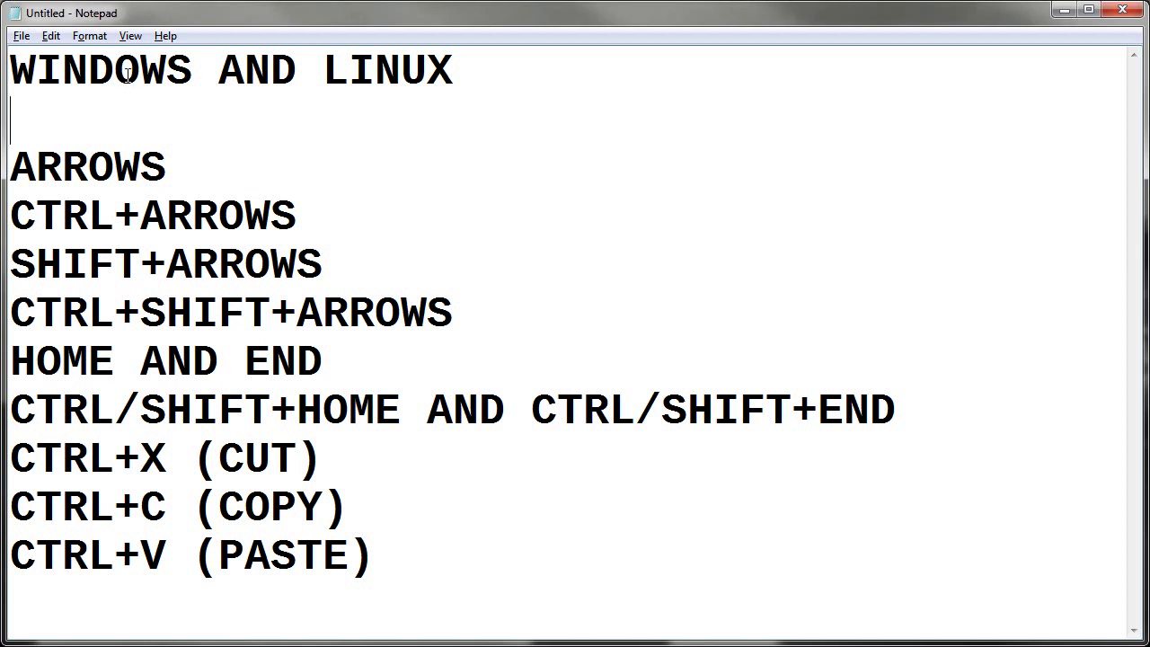
Move the cursor to the word AND in the heading and delete its last letter
drag(115, 72, 336, 61)
click(330, 66)
key(Left)
key(Left)
key(Left)
key(Left)
key(Right)
key(Right)
key(Right)
key(Delete)
key(Left)
key(Delete)
key(BackSpace)
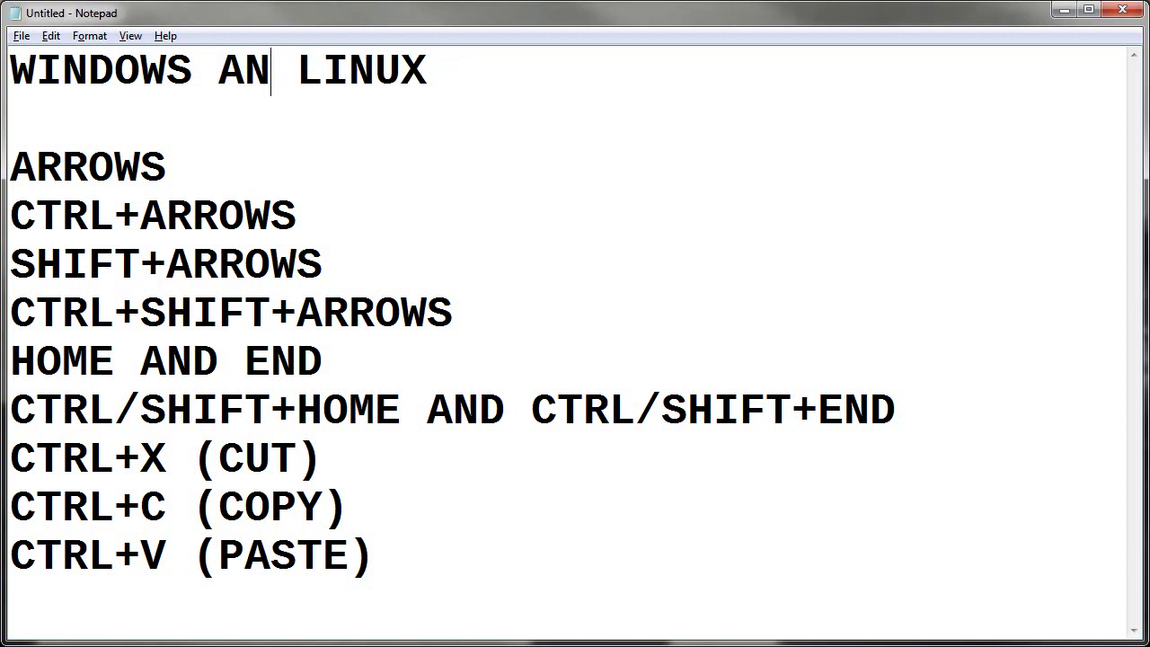
Undo the deletion in the heading and place the cursor right after the word AND
key(ctrl+z)
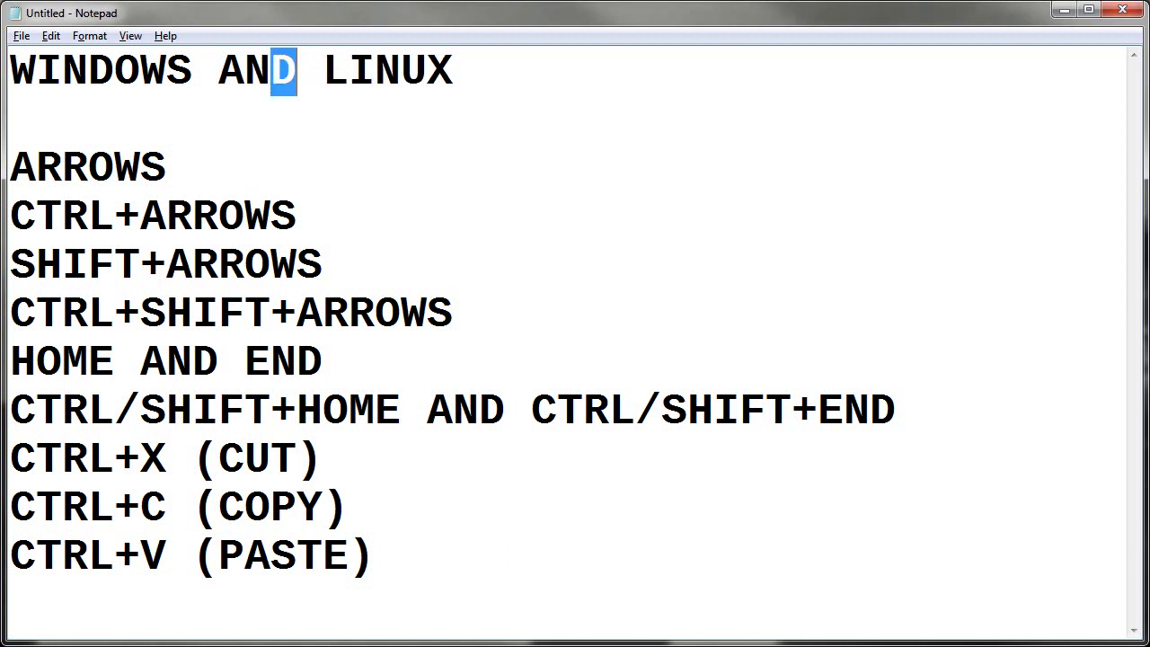
key(Right)
key(Left)
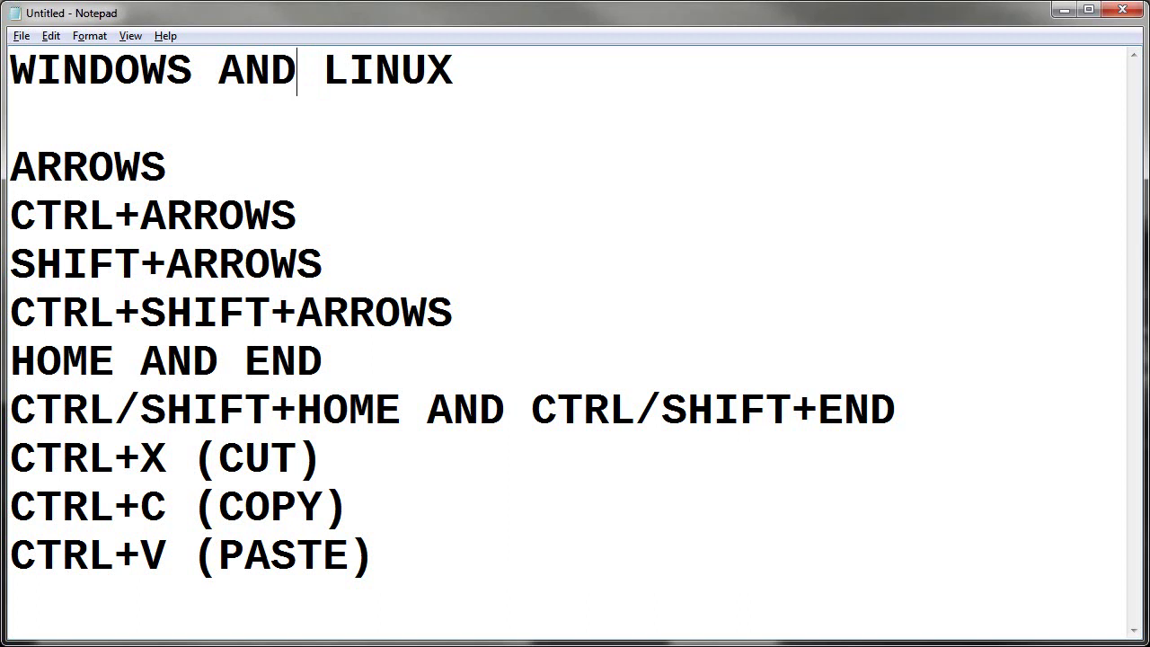
Extend a selection forward character by character from the end of AND into the word LINUX
key(shift+Right)
key(shift+Right)
key(shift+Right)
key(shift+Right)
key(shift+Right)
key(shift+Right)
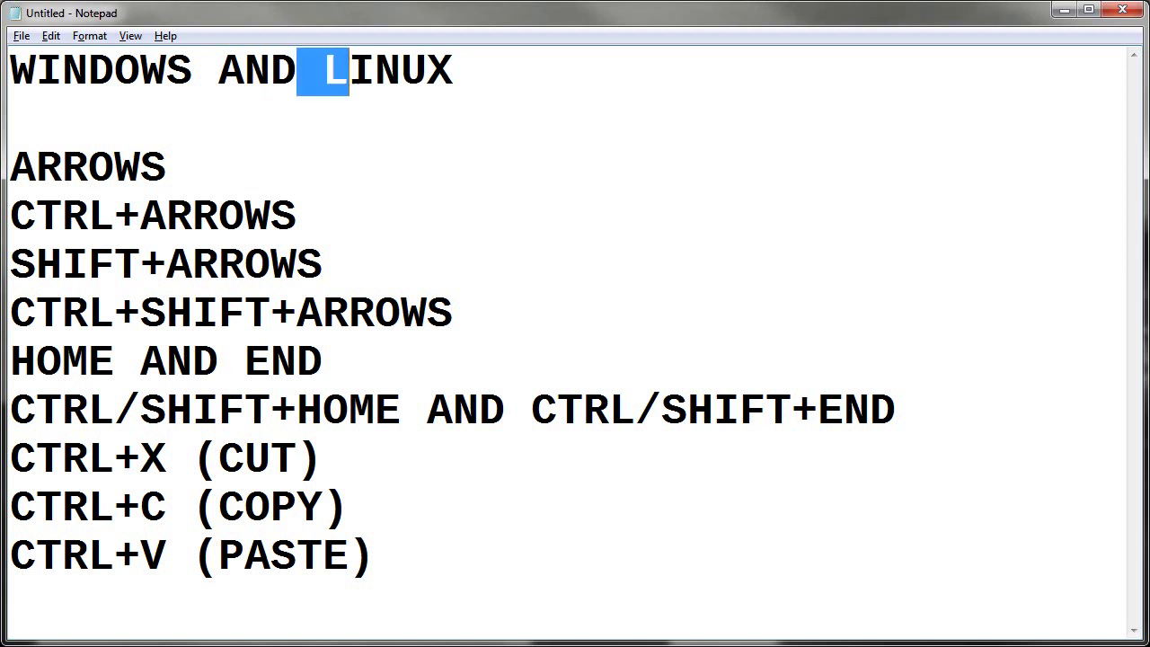
Return the cursor to the end of AND and extend a selection backward over the text "WS AND"
key(Left)
key(Left)
key(Left)
key(Left)
key(Left)
key(Left)
key(Left)
key(Right)
key(shift+Left)
key(shift+Left)
key(shift+Left)
key(shift+Left)
key(shift+Left)
key(shift+Left)
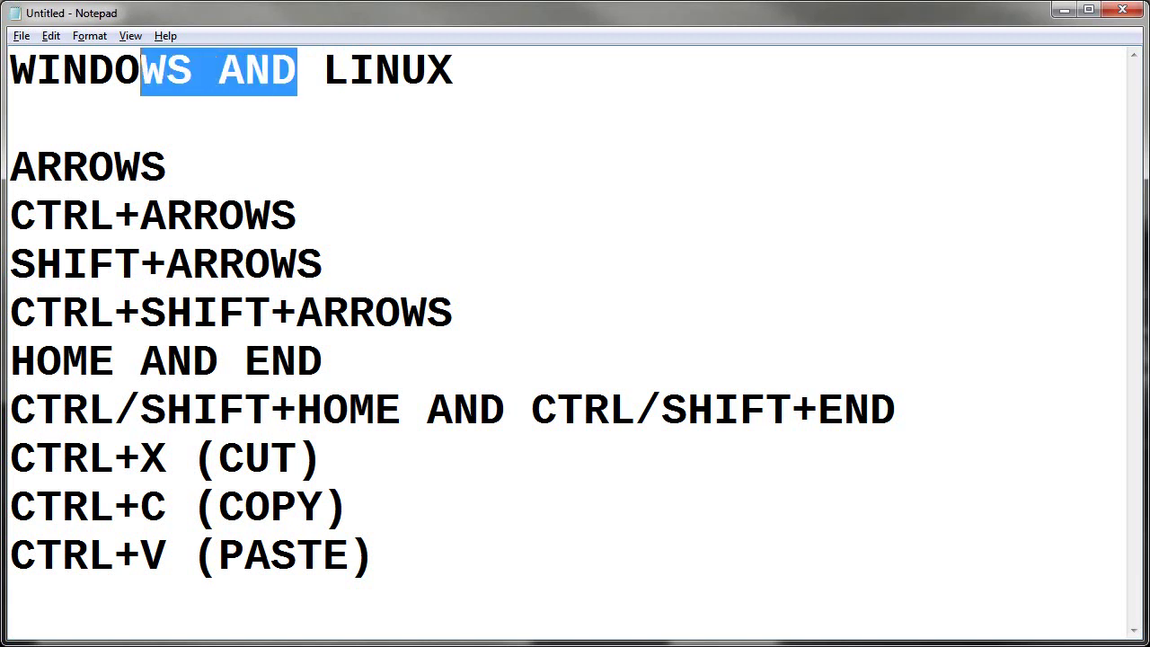
Drop the heading selection and move the cursor forward through the heading one character at a time
key(Right)
key(Right)
key(Right)
key(Right)
key(Right)
key(Right)
key(Right)
key(Left)
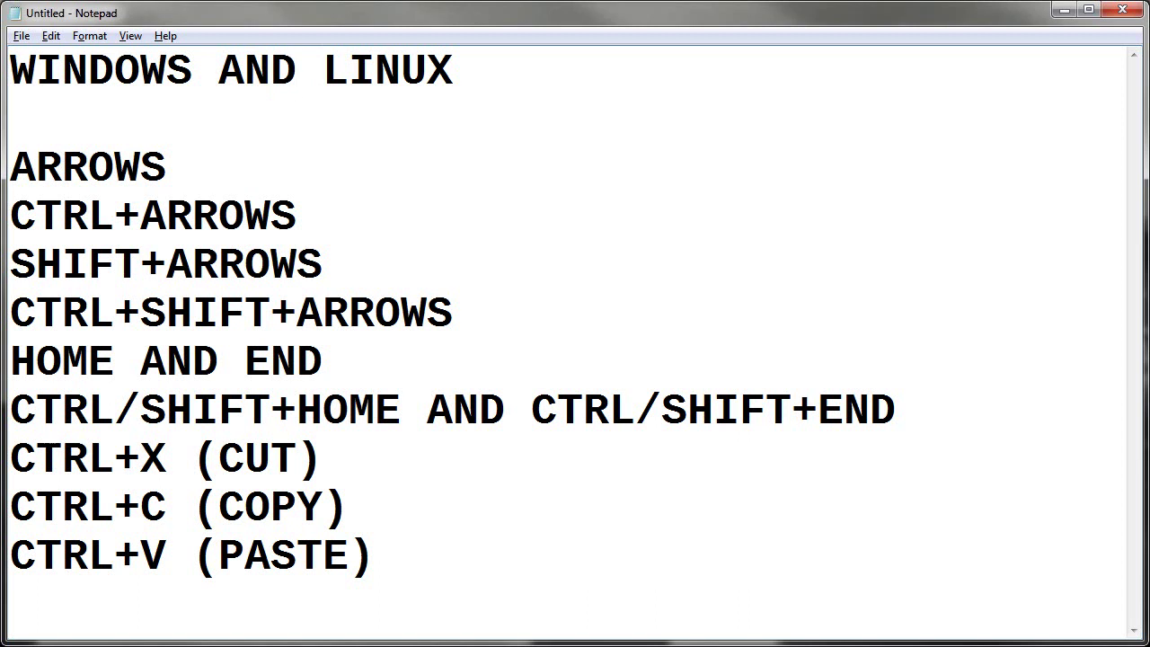
Delete the word LINUX and its preceding space from the heading, character by character forward from the end of AND
key(Delete)
key(Delete)
key(Delete)
key(Delete)
key(Delete)
key(Delete)
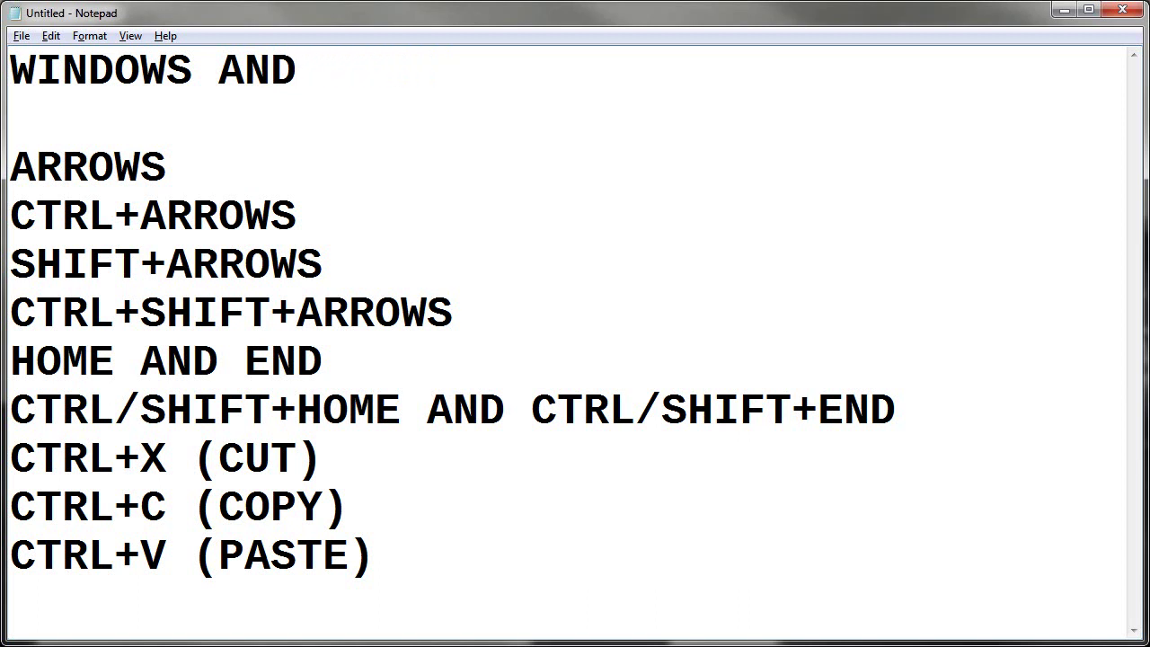
Undo the deletion of LINUX and place the cursor right after the word AND in the heading
key(ctrl+z)
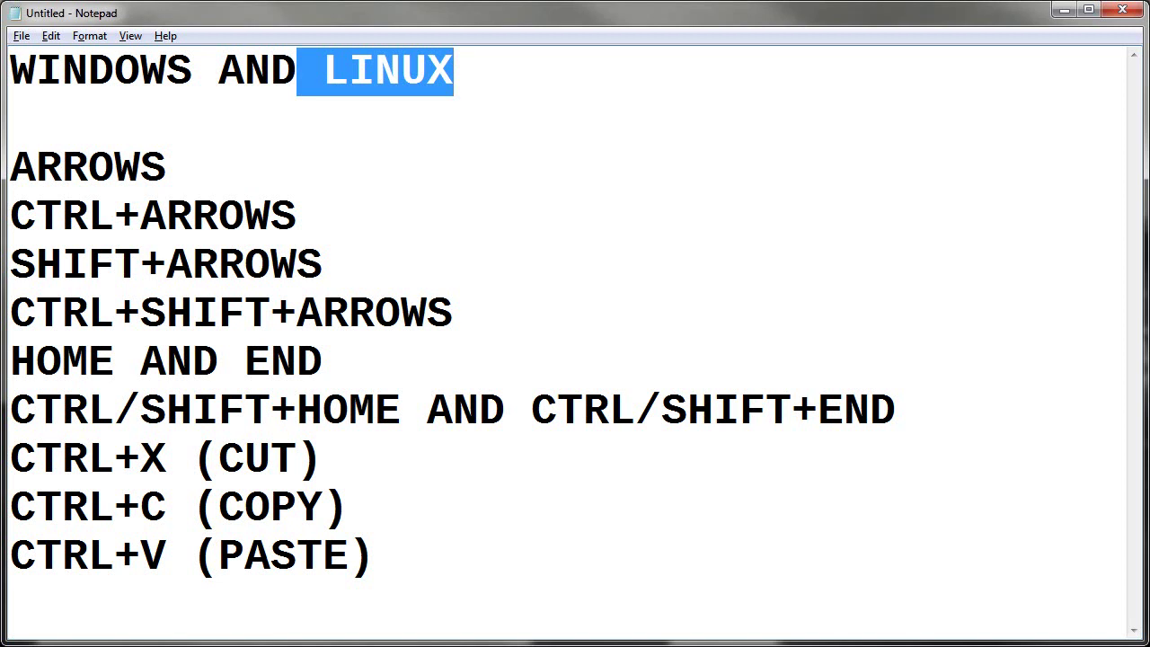
key(Left)
key(Left)
key(Left)
key(Left)
key(Left)
key(Left)
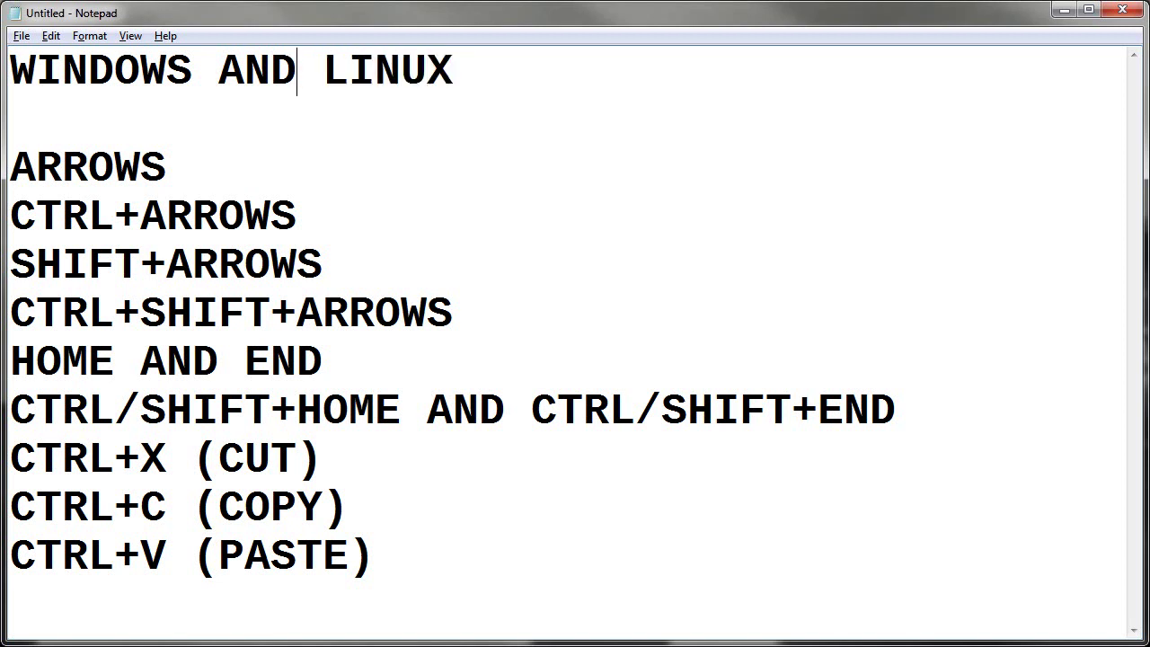
Delete heading text backward from the end of AND, one character at a time
key(BackSpace)
key(BackSpace)
key(BackSpace)
key(BackSpace)
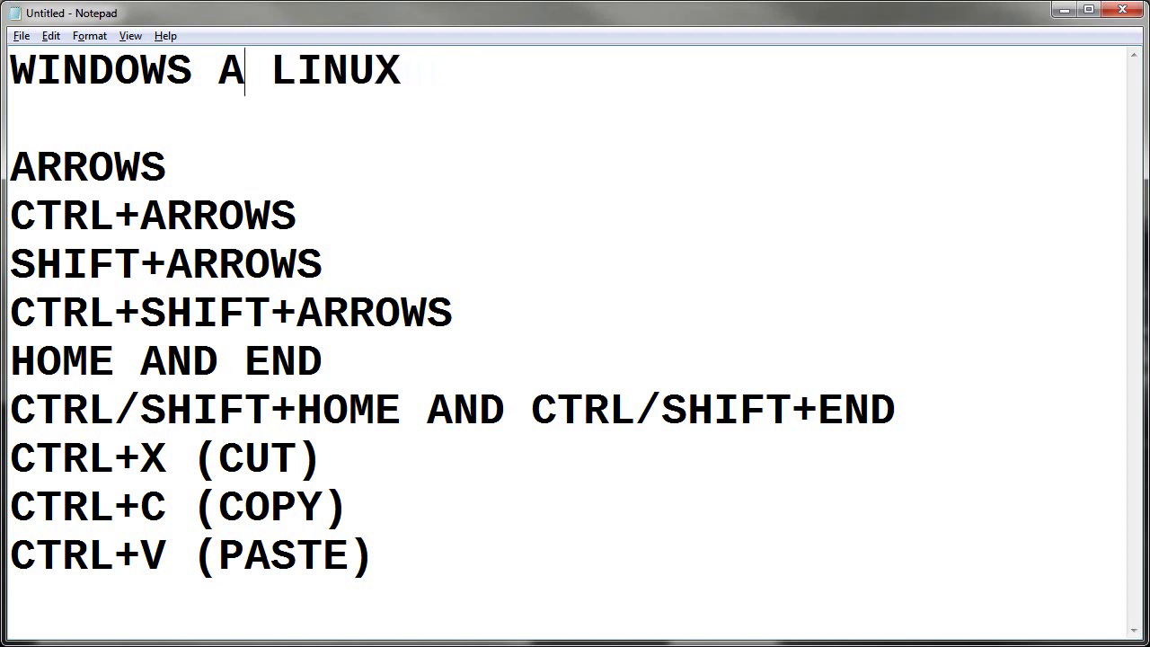
key(BackSpace)
key(BackSpace)
key(BackSpace)
key(BackSpace)
Undo the backward deletion in the heading and clear the resulting selection
key(ctrl+z)
key(Right)
key(Left)
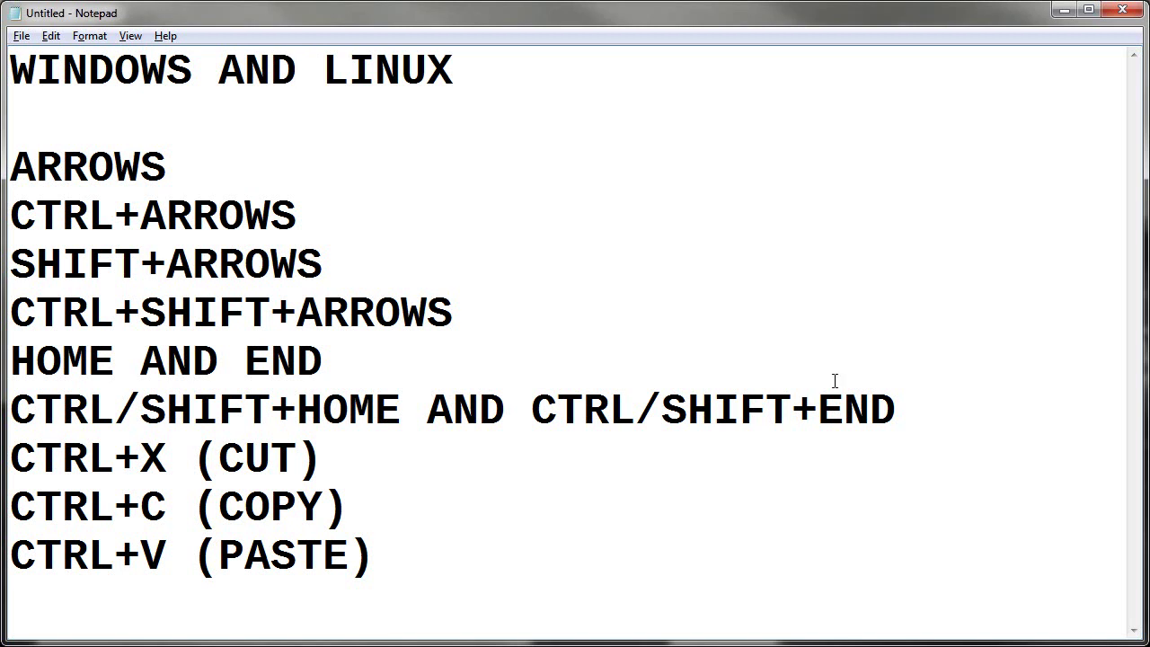
Review the cursor movement and selection shortcuts by highlighting part of each line from ARROWS to CTRL/SHIFT+HOME
drag(36, 167, 117, 167)
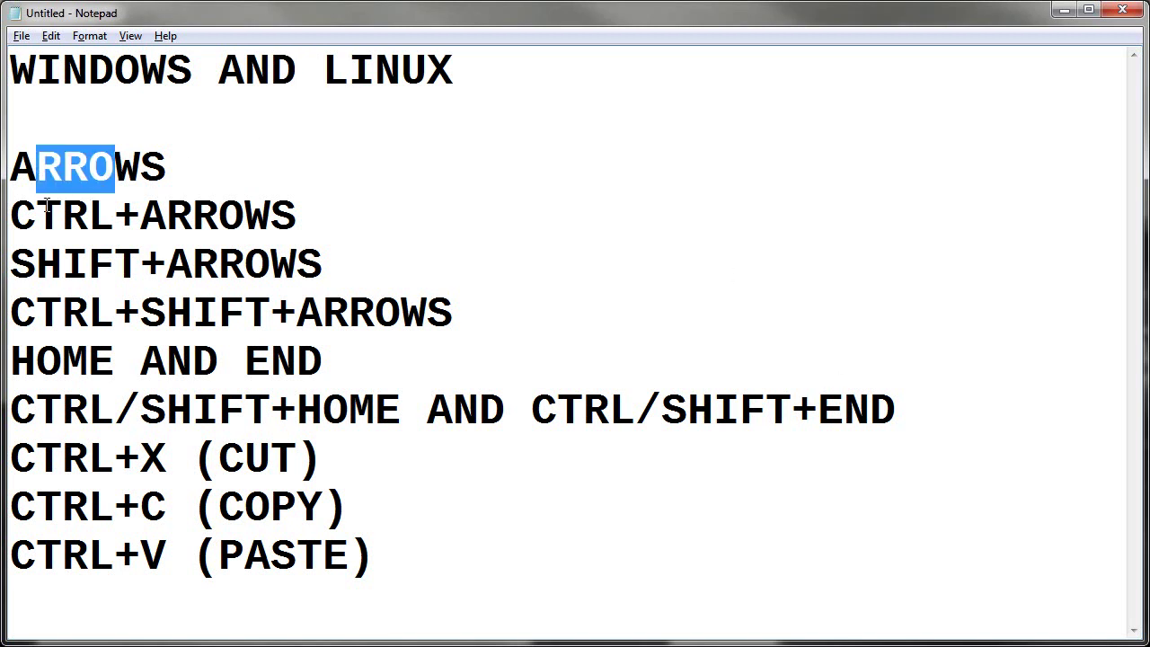
drag(38, 216, 254, 216)
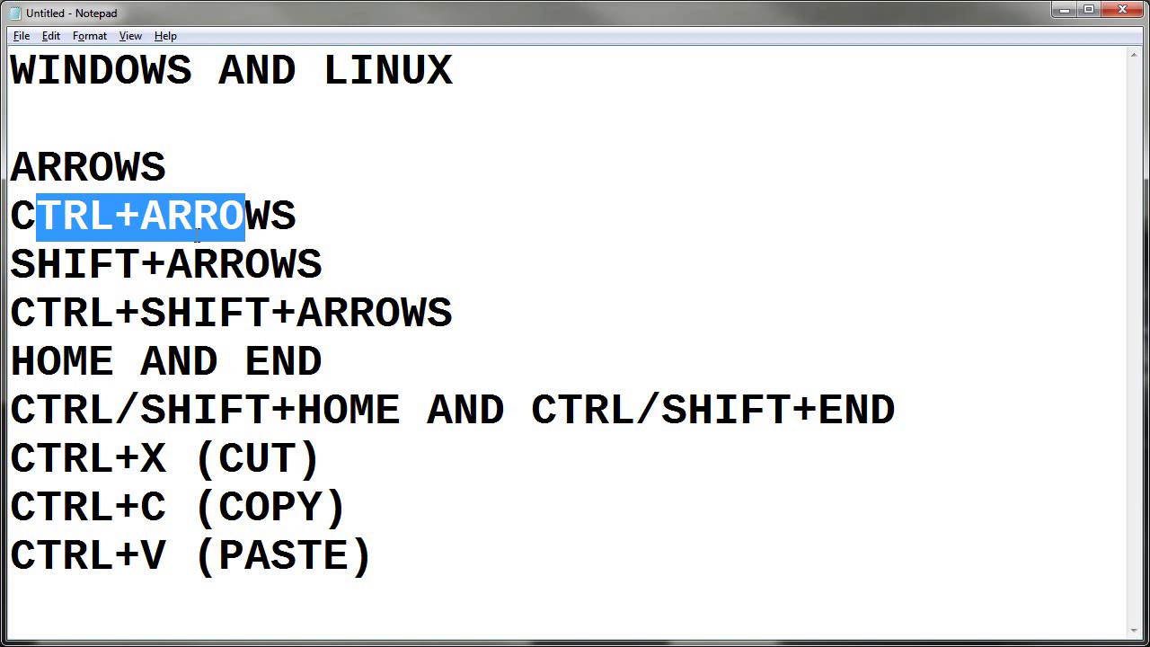
drag(36, 265, 246, 264)
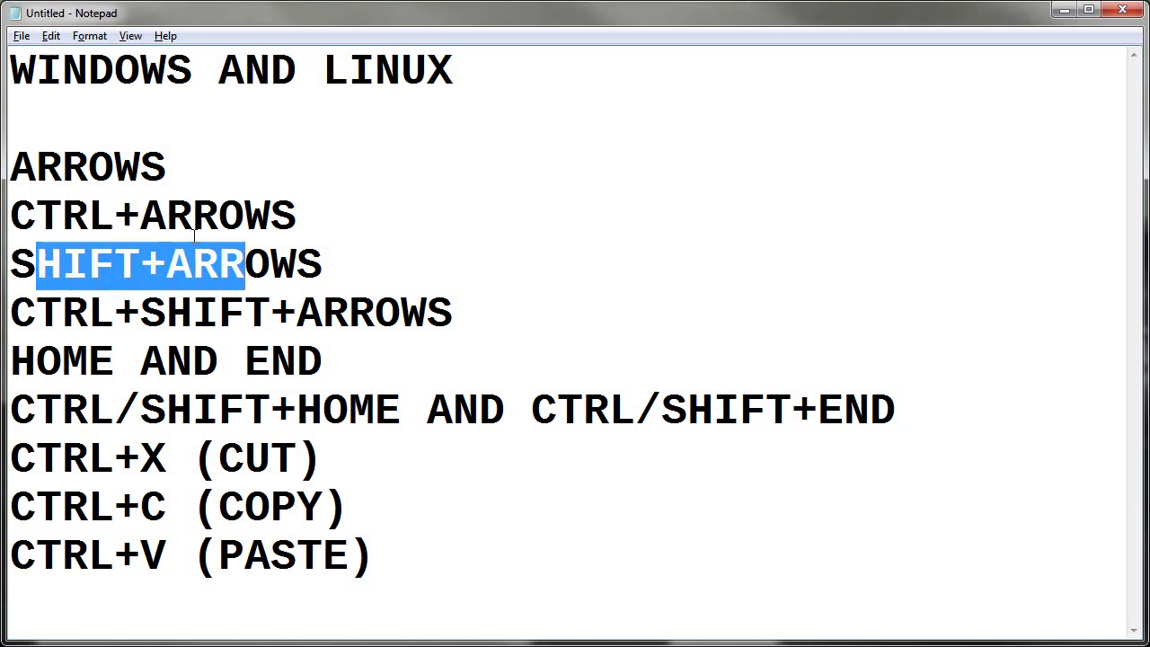
drag(63, 313, 244, 313)
drag(38, 363, 271, 361)
drag(36, 410, 365, 408)
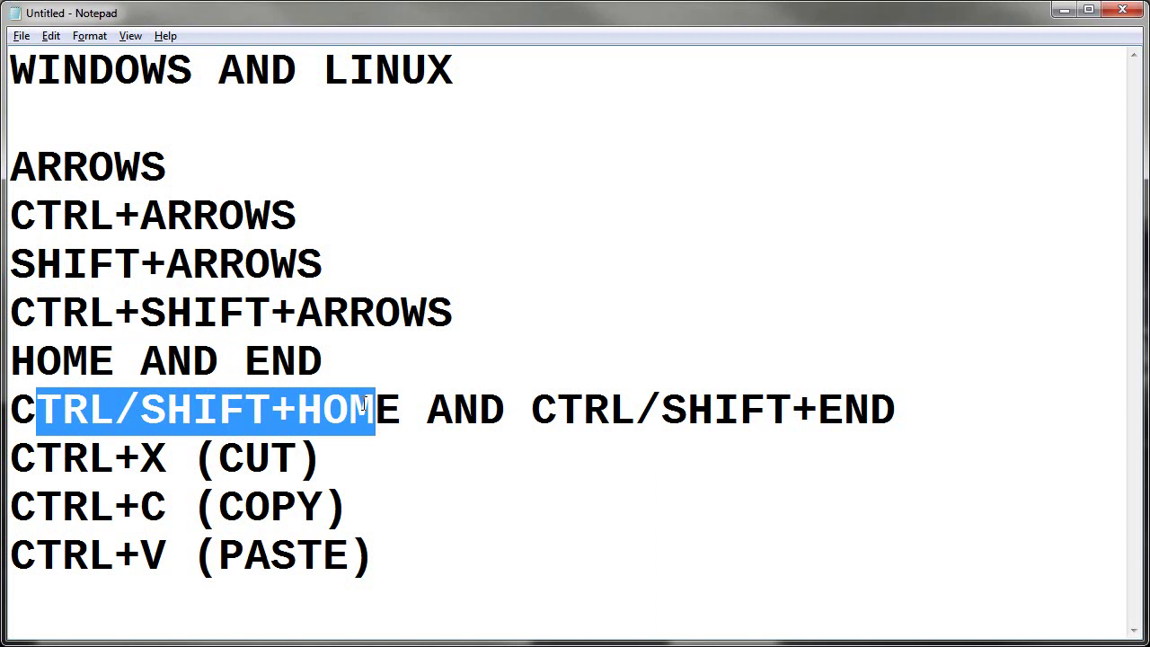
Highlight part of the cut, copy and paste shortcut lines in turn, finishing with the cursor at the end of the heading
drag(68, 463, 219, 462)
drag(36, 507, 219, 508)
drag(36, 557, 324, 557)
click(524, 82)
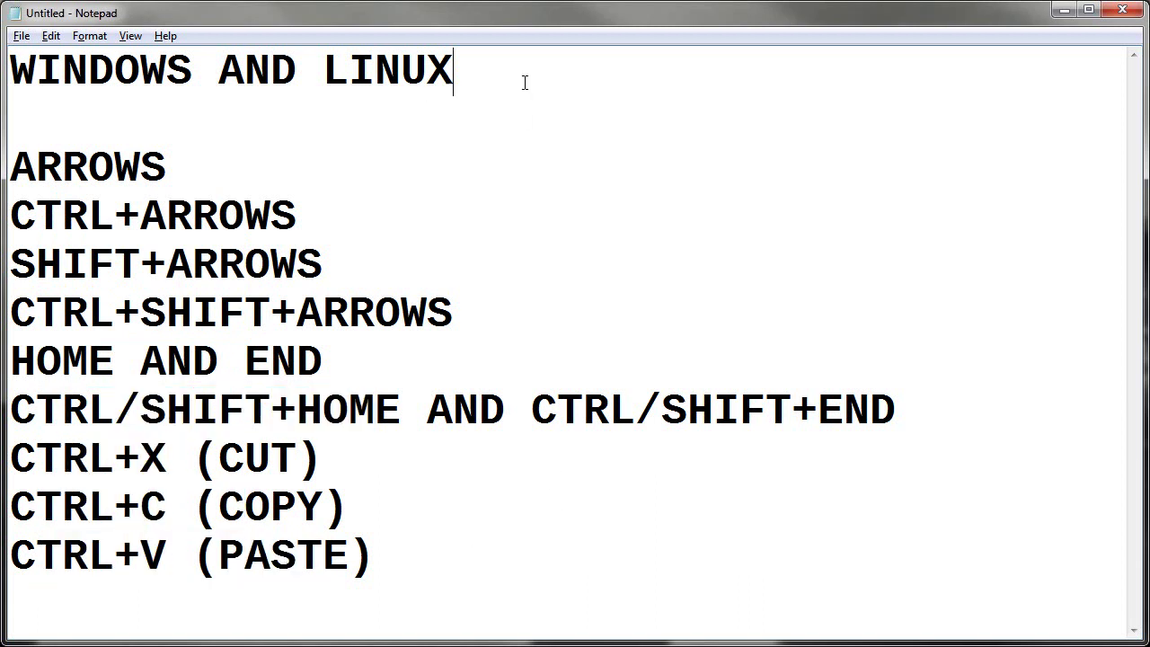